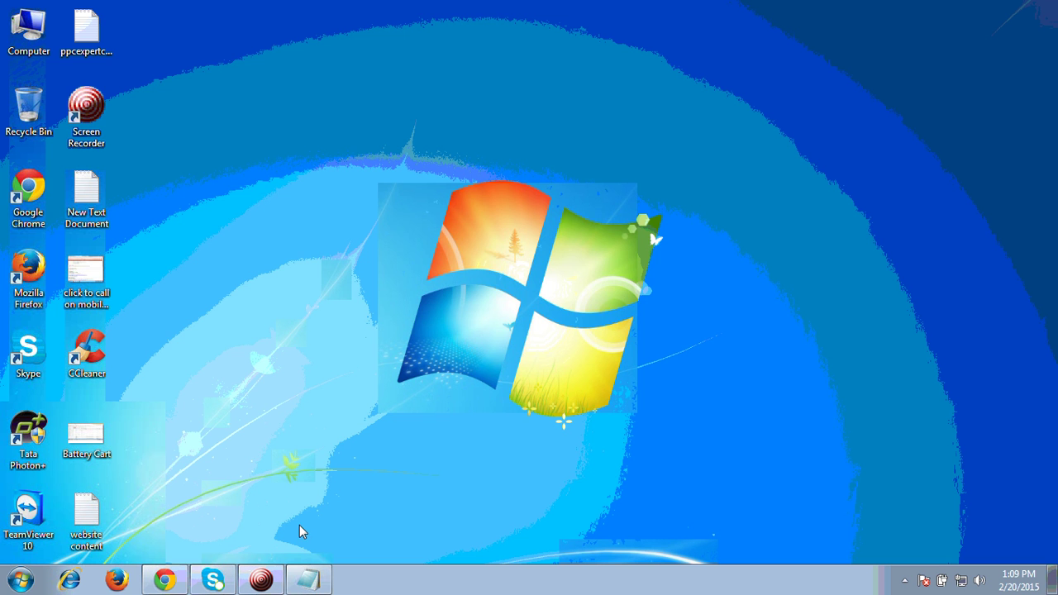
# Restore the Notepad note titled 'How to set up Remarketing in adwords account'
pyautogui.click(308, 581)
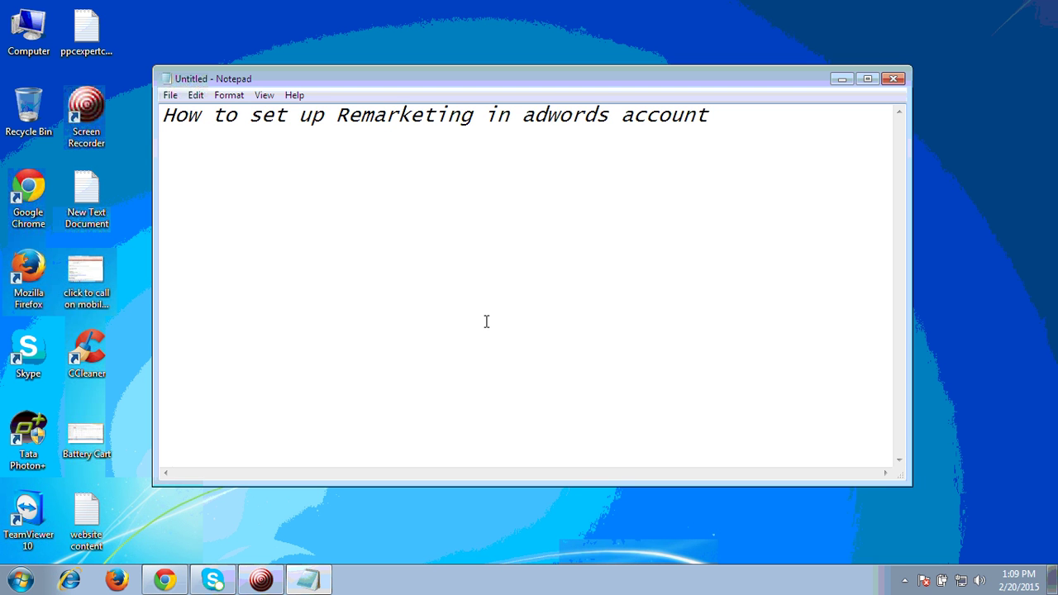
pyautogui.click(1000, 258)
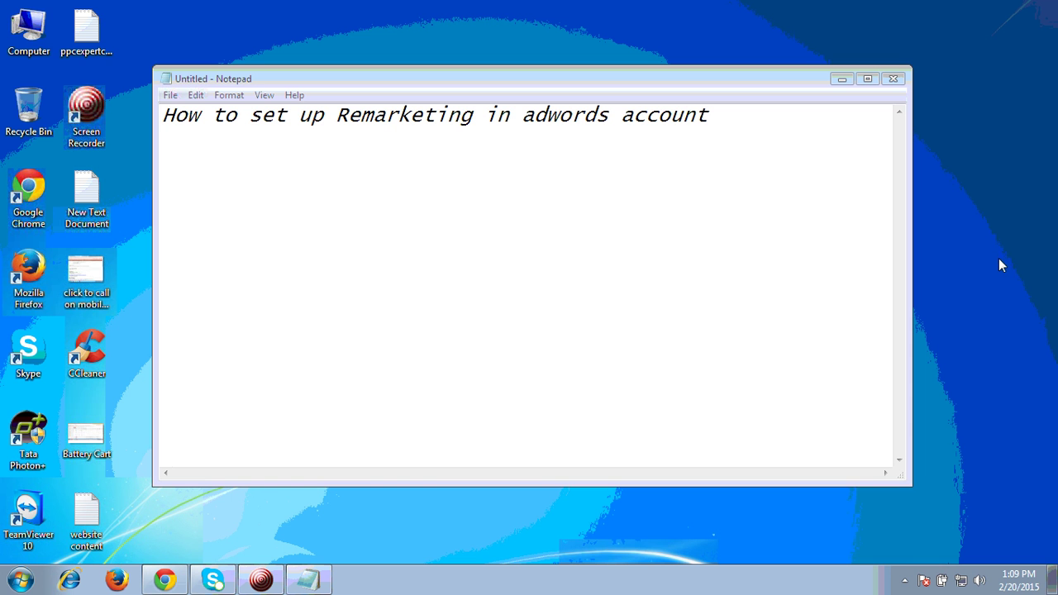
# Bring the Chrome window with the New Tested Campaign ads list to the front
pyautogui.click(165, 581)
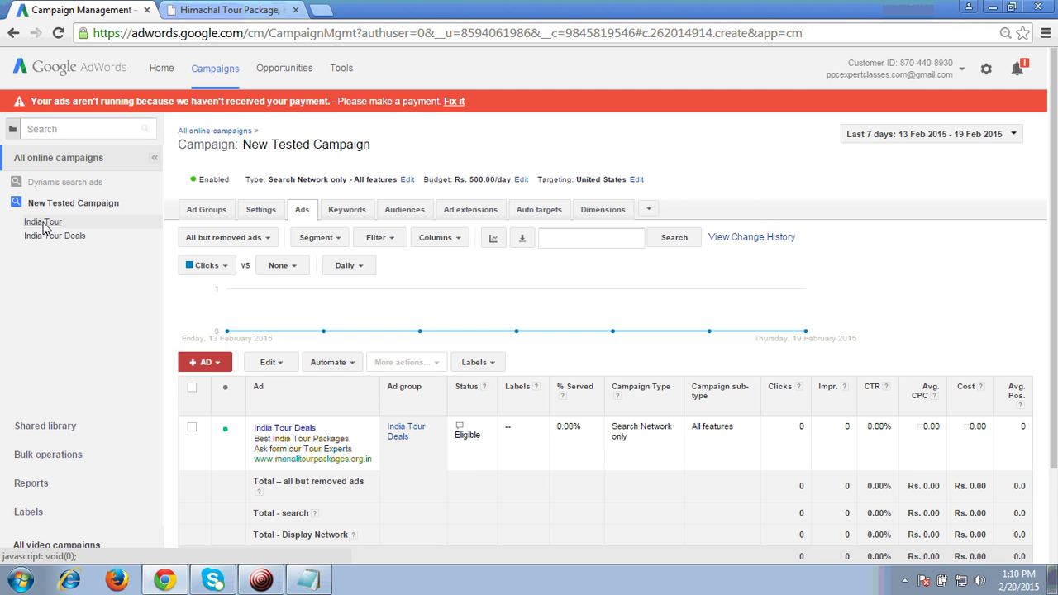
# Open the India Tour Deals ad group under India Tour and look over its ad
pyautogui.click(44, 226)
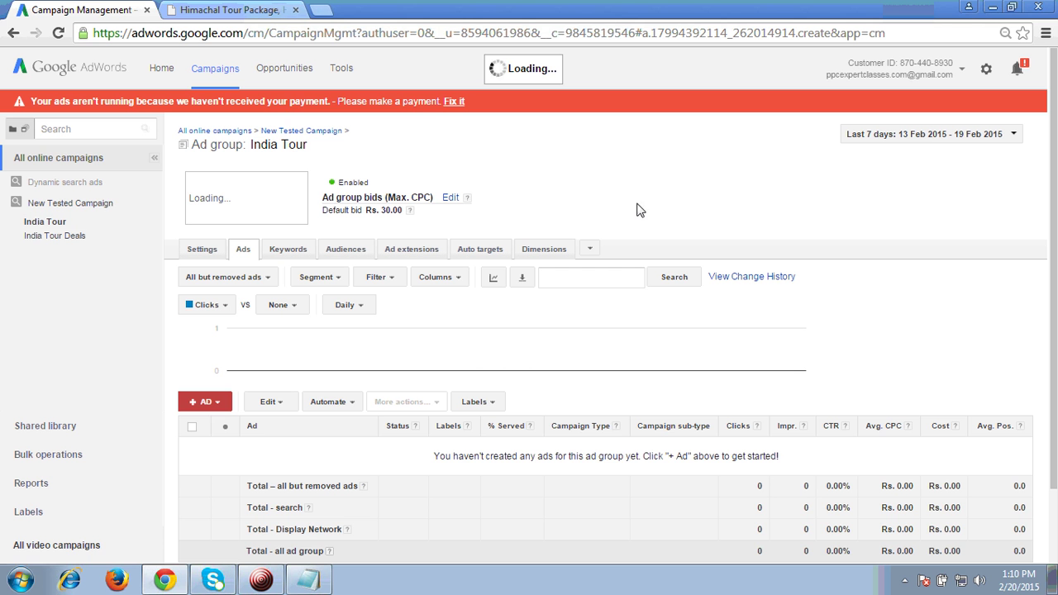
pyautogui.click(60, 238)
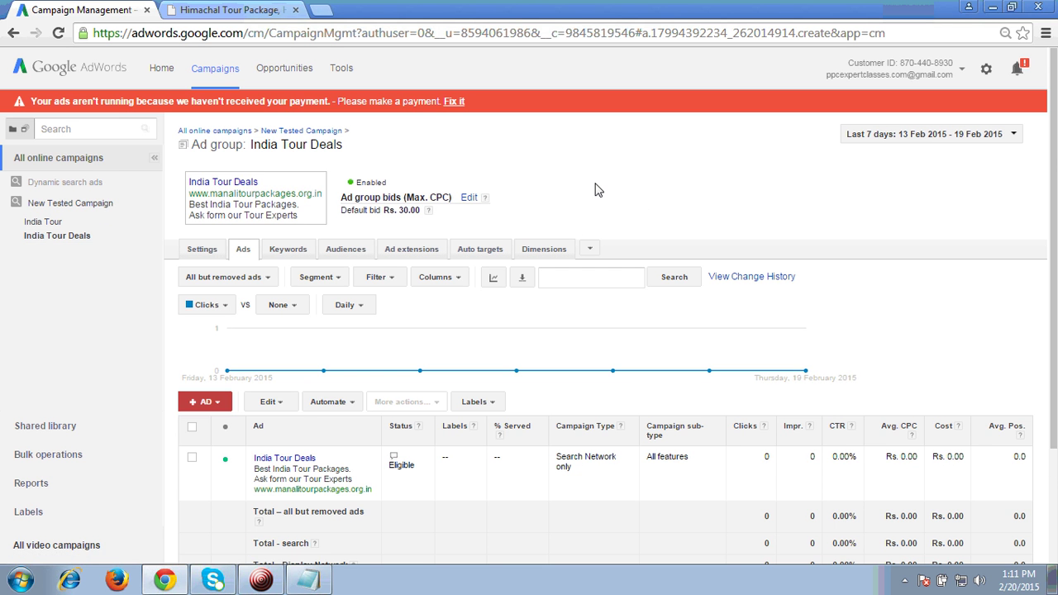
pyautogui.scroll(-3, 548, 336)
pyautogui.scroll(3, 698, 381)
pyautogui.scroll(-2, 546, 335)
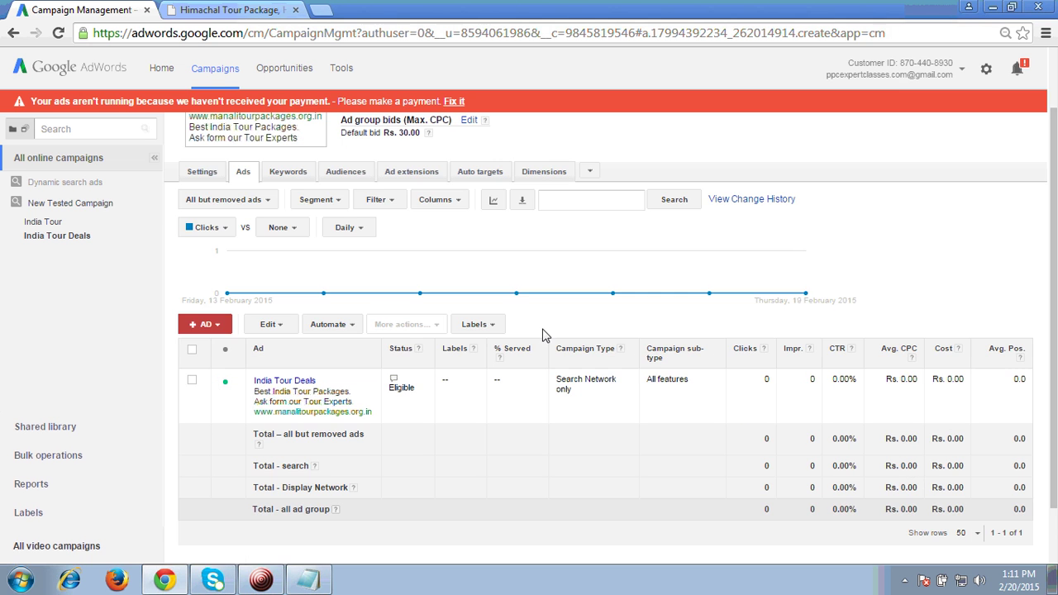
# Open the ad's landing site manalitourpackages.org.in in one tab, closing the duplicate tabs
pyautogui.click(286, 385)
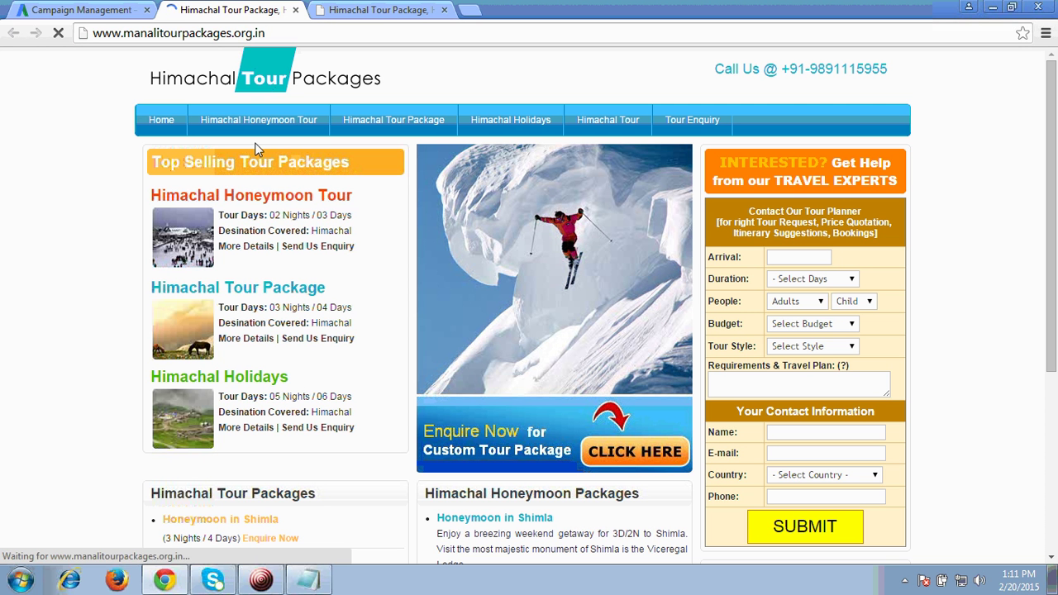
pyautogui.click(80, 8)
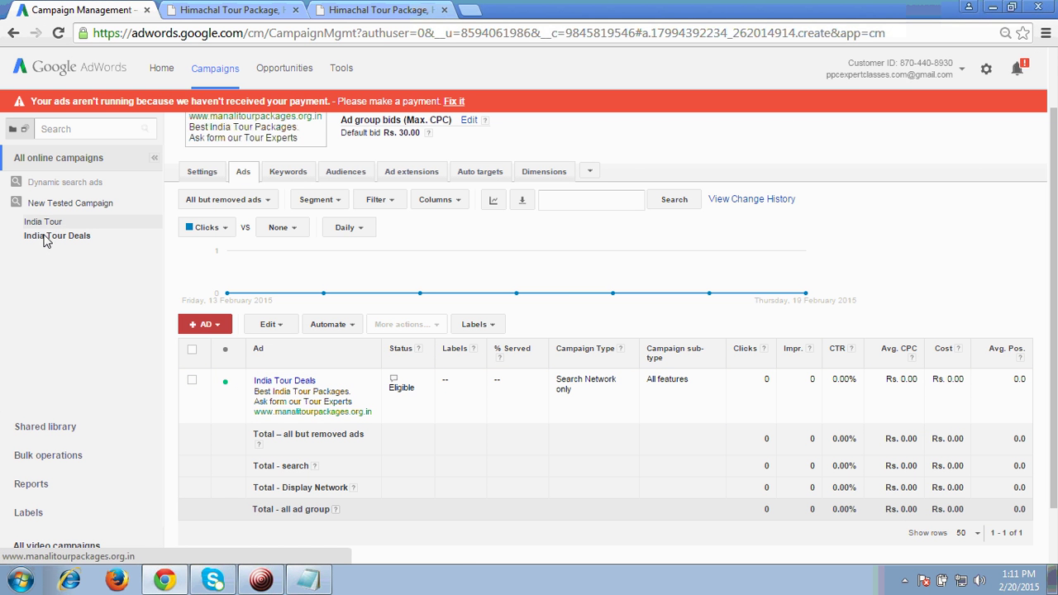
pyautogui.click(259, 8)
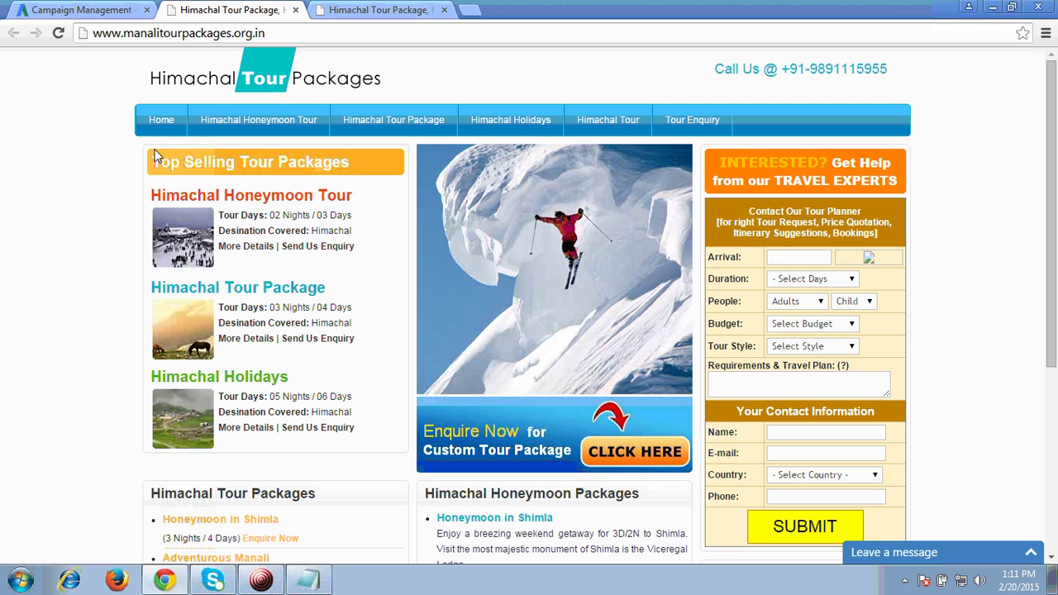
pyautogui.click(224, 34)
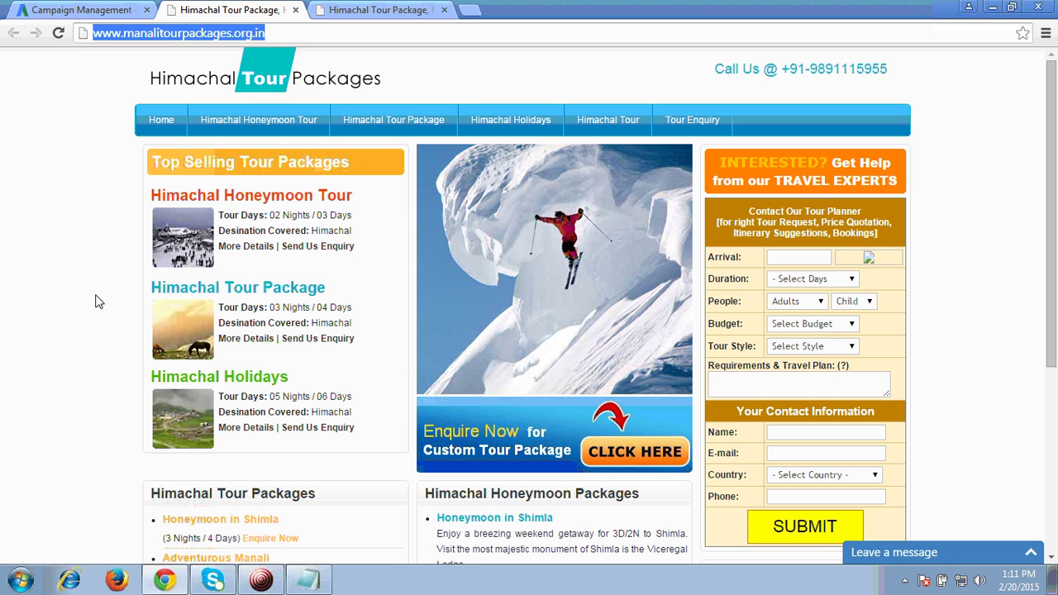
pyautogui.click(388, 10)
pyautogui.click(444, 10)
pyautogui.click(116, 12)
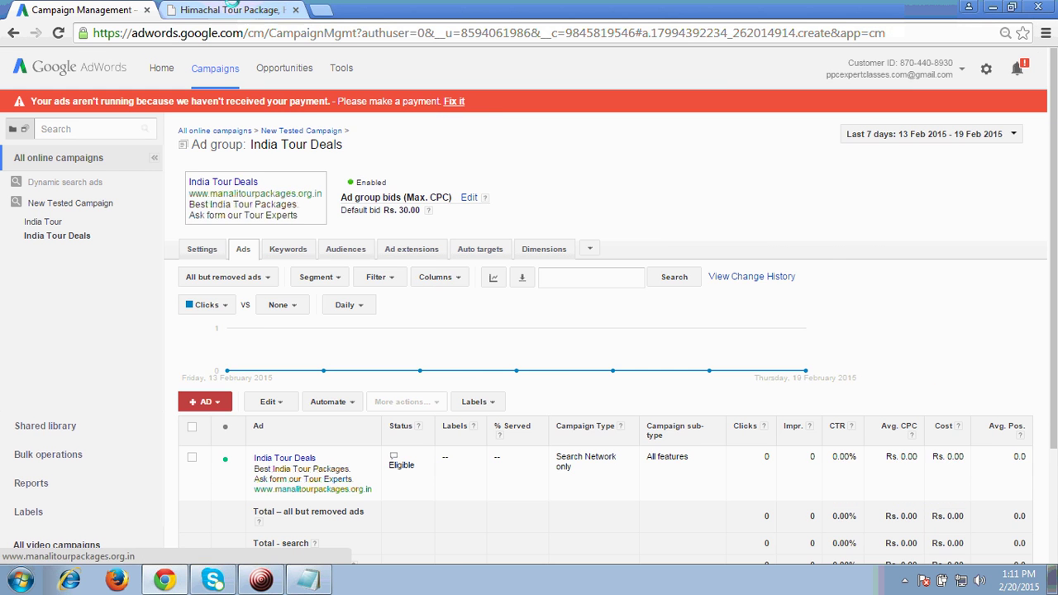
pyautogui.click(229, 10)
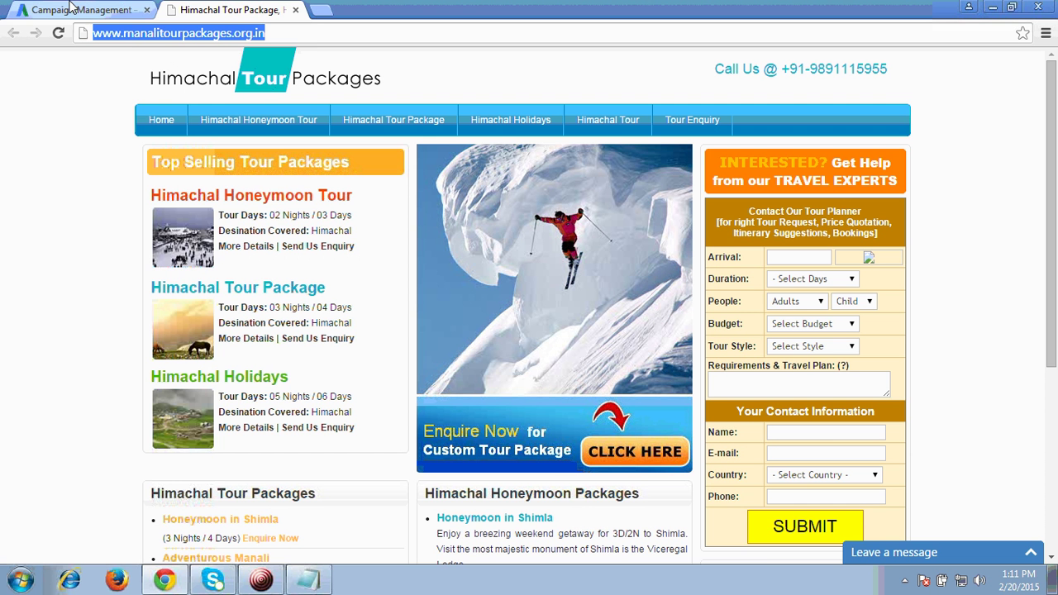
pyautogui.hotkey('ctrl', 'Tab')
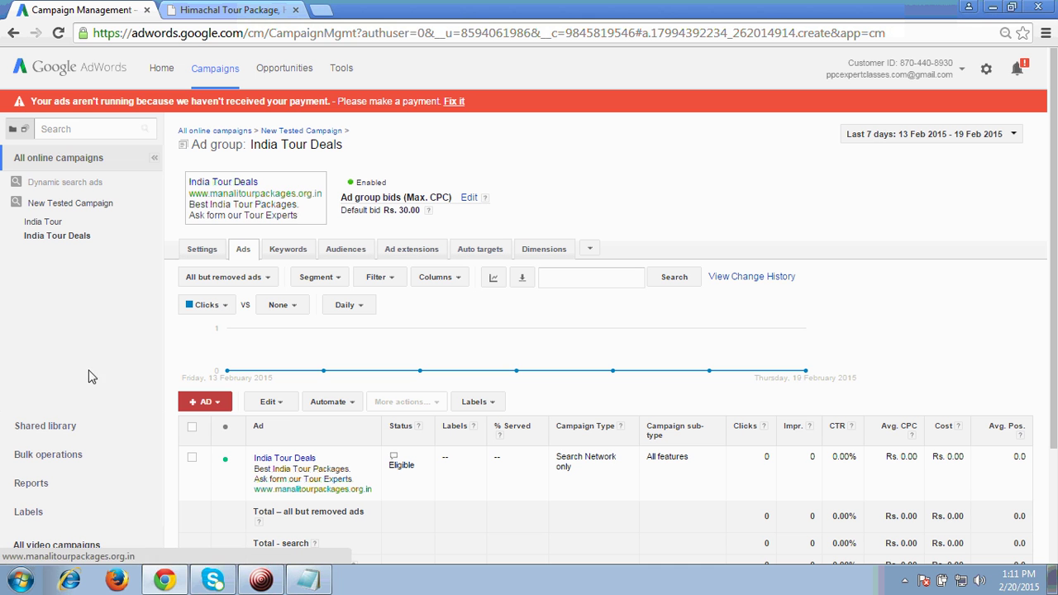
# From Shared library > Audiences, start remarketing setup to reach the 'Tagging your site' step
pyautogui.click(46, 427)
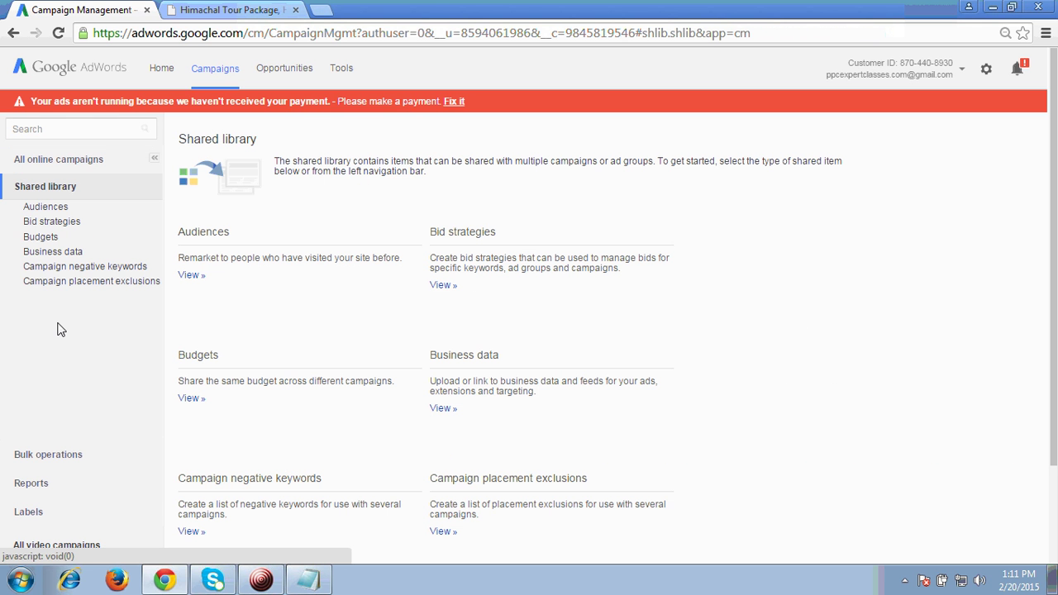
pyautogui.click(46, 208)
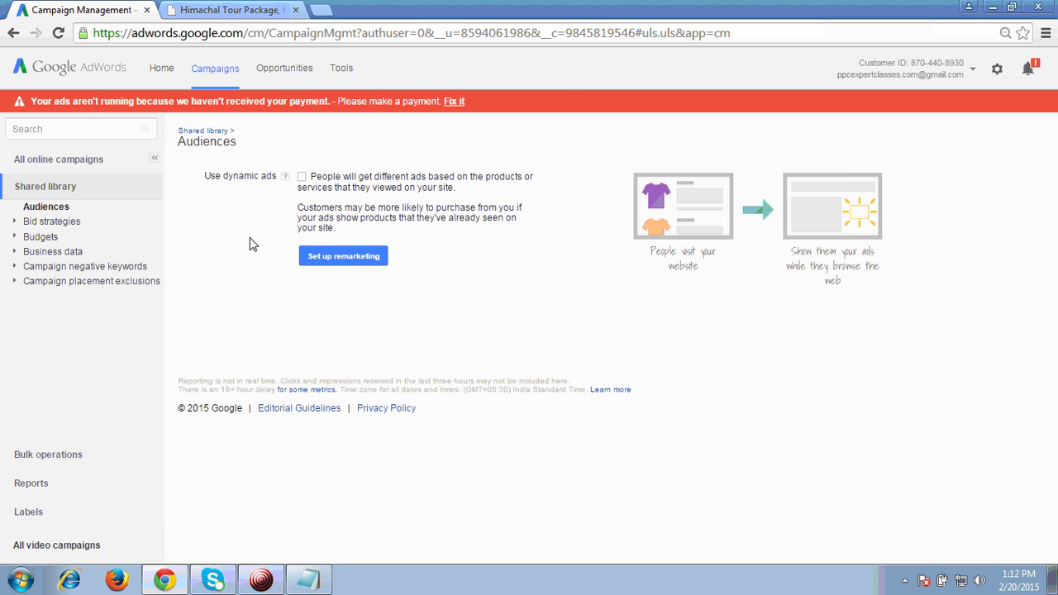
pyautogui.click(351, 260)
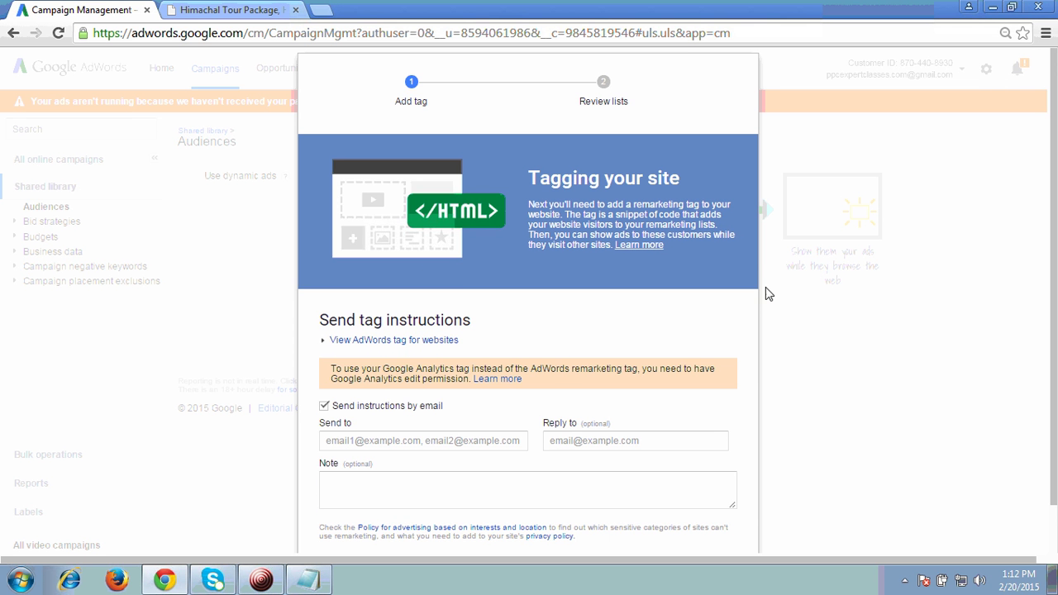
pyautogui.scroll(-1, 1040, 270)
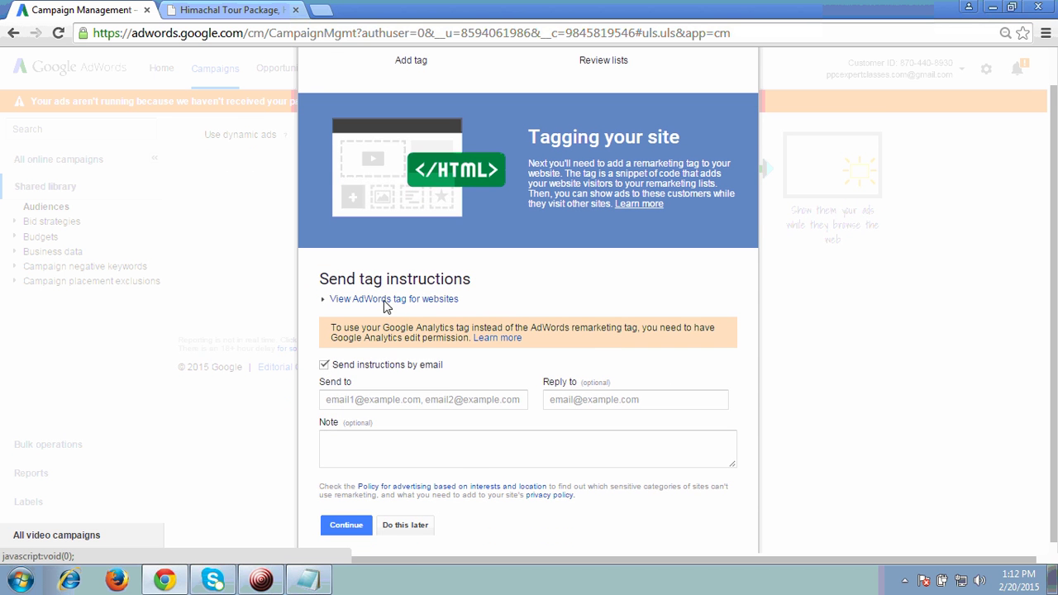
# Show the AdWords website tag and select the code from <script through </noscript>
pyautogui.click(421, 300)
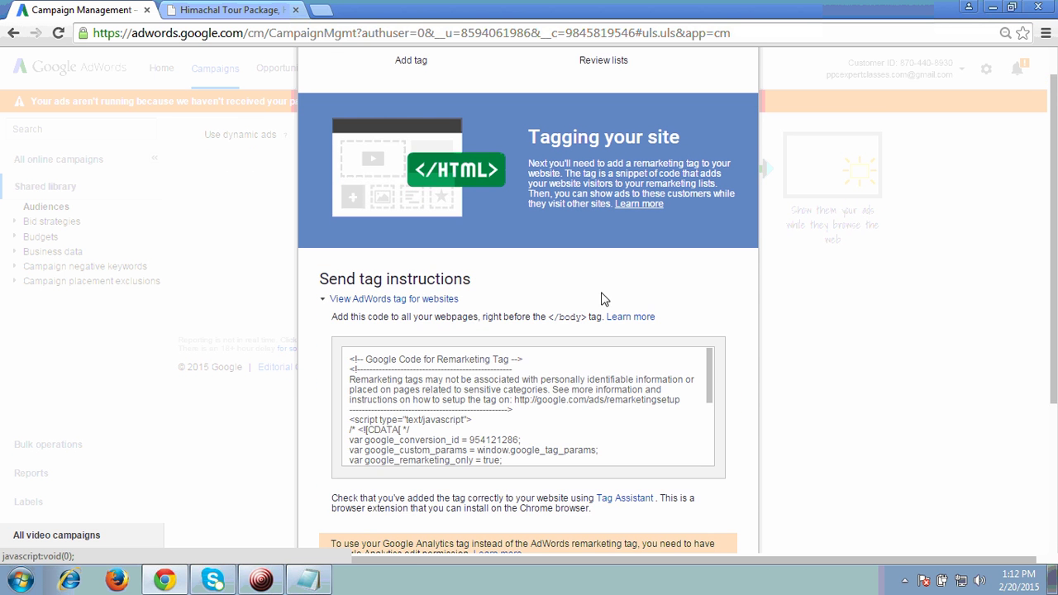
pyautogui.click(478, 380)
pyautogui.click(343, 427)
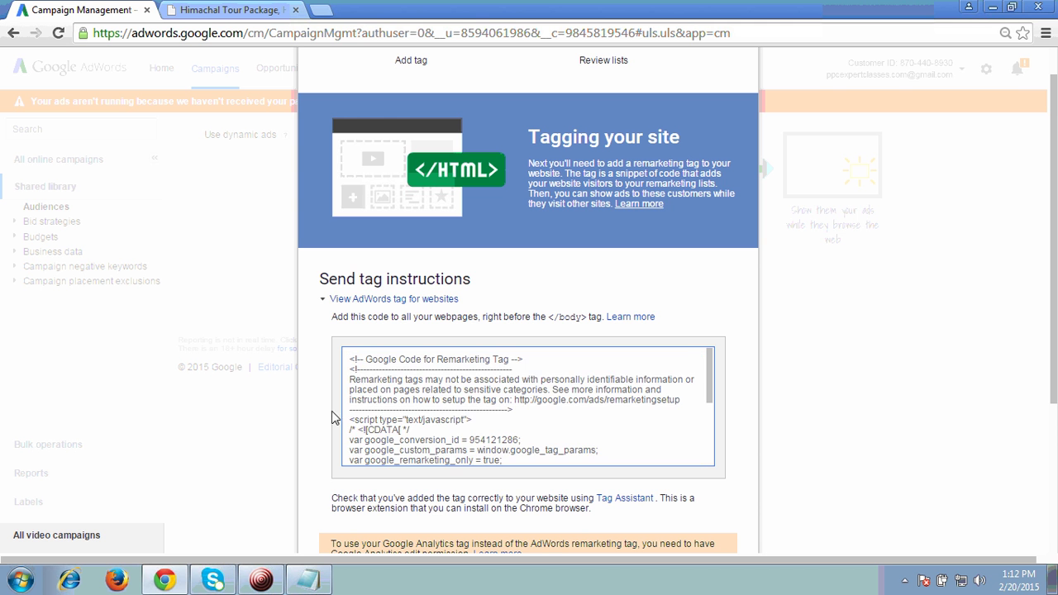
pyautogui.moveTo(350, 425); pyautogui.dragTo(416, 446)
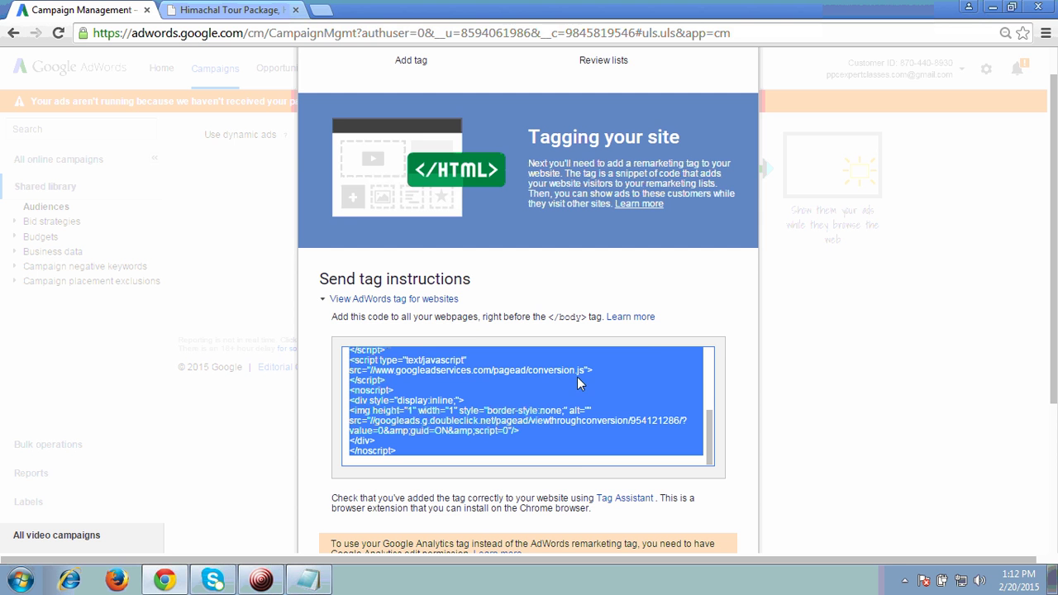
# Glance at the tour site tab, then begin filling in the Send to recipient field
pyautogui.click(178, 8)
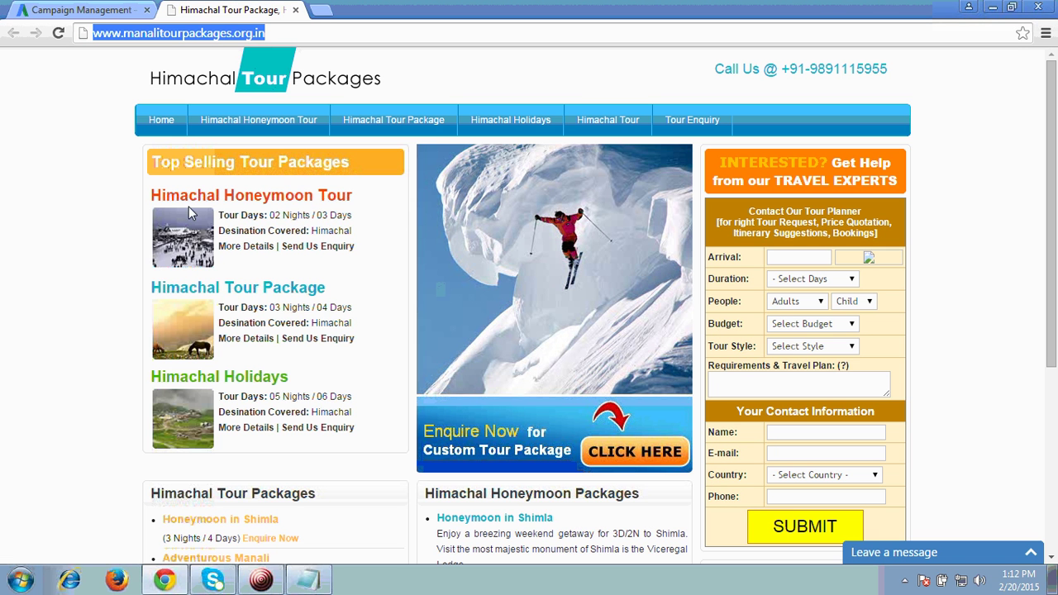
pyautogui.click(83, 10)
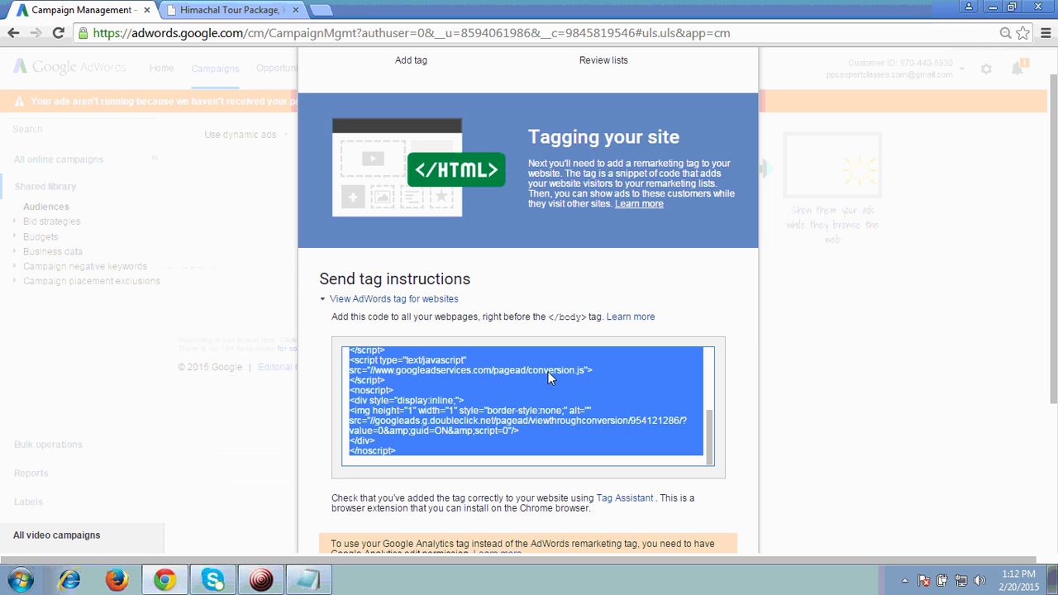
pyautogui.moveTo(1055, 240); pyautogui.dragTo(1056, 337)
pyautogui.click(517, 466)
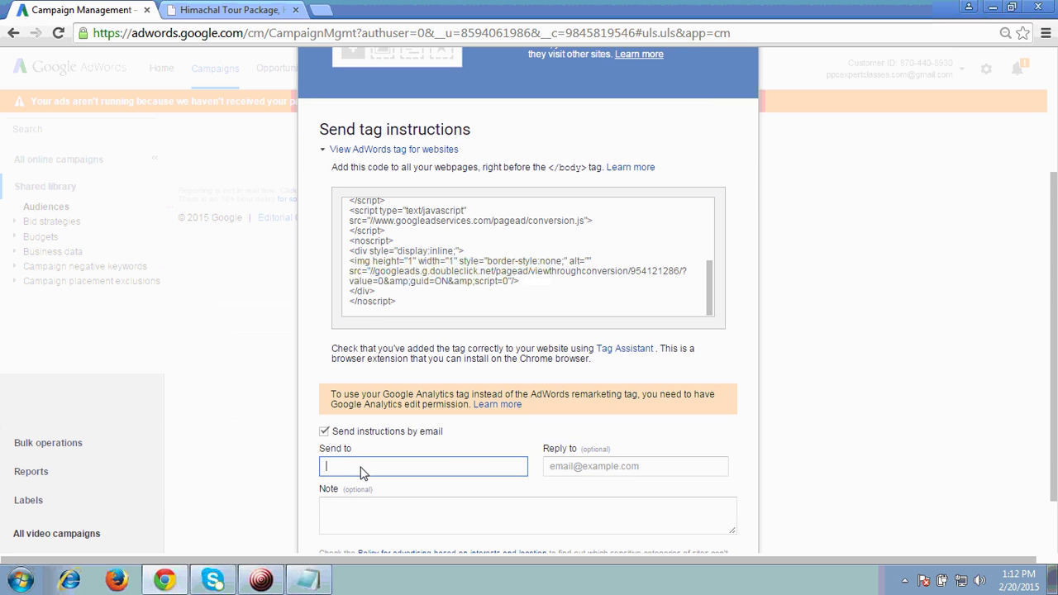
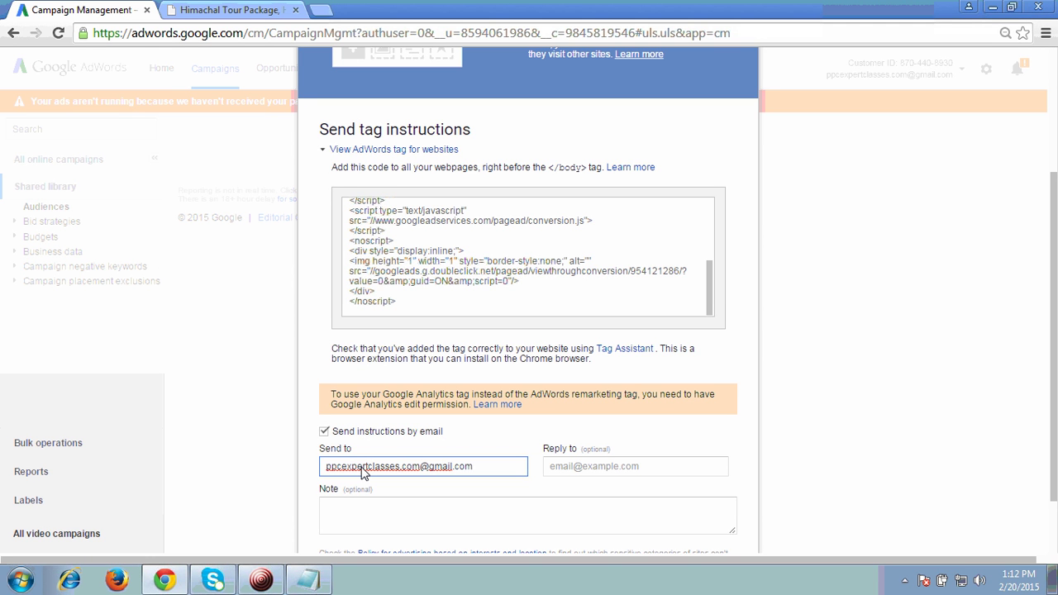
# Email the tag instructions to the recipient with note 'Remarketing Code' and continue to Review lists
pyautogui.click(367, 519)
pyautogui.write('Remarketing Code')
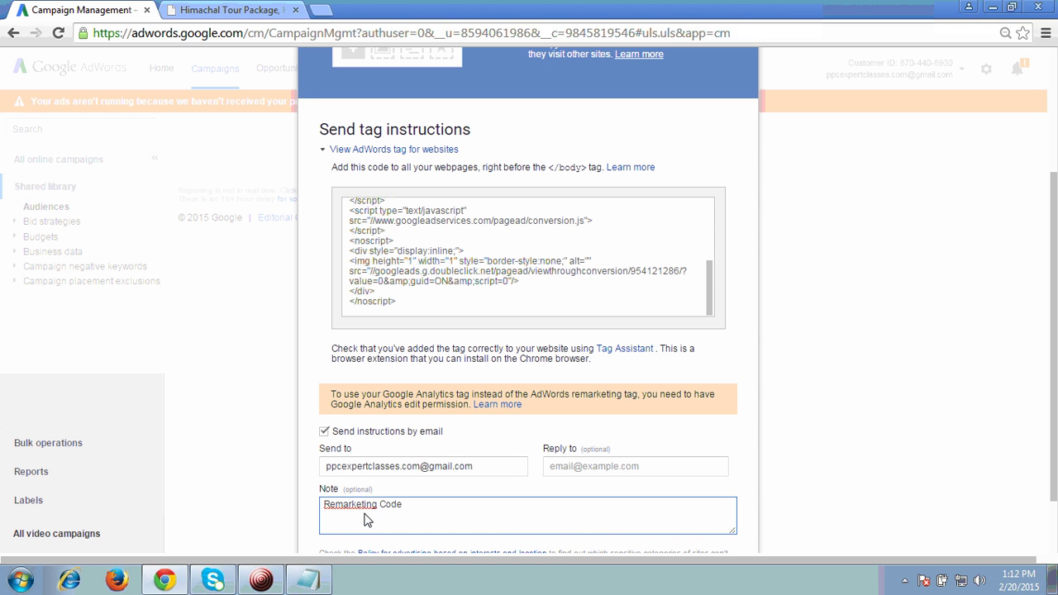
pyautogui.scroll(-1, 769, 422)
pyautogui.click(365, 512)
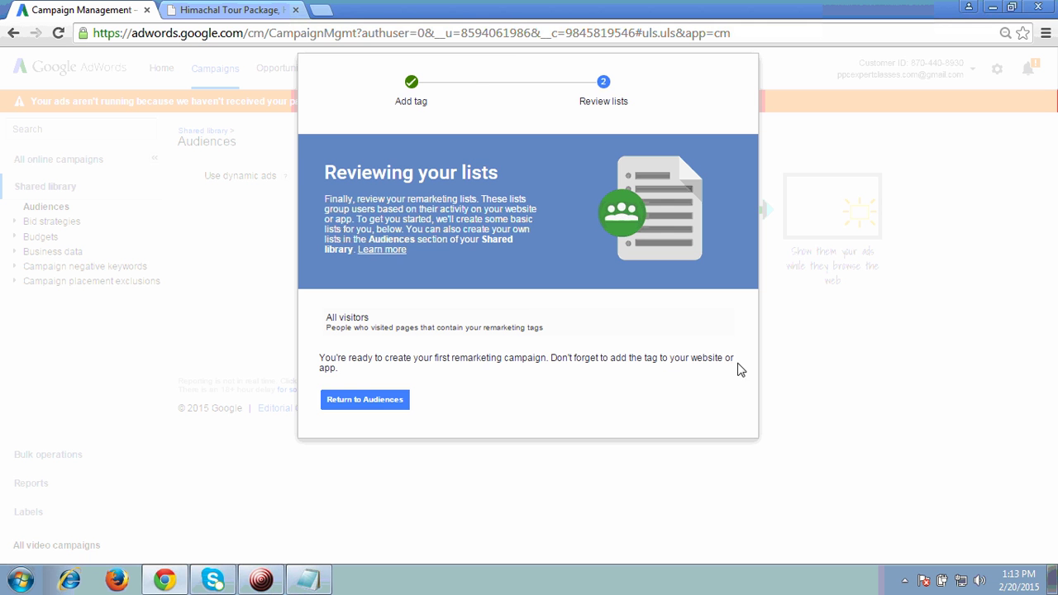
# Return to the Audiences page and start a new remarketing list
pyautogui.click(394, 404)
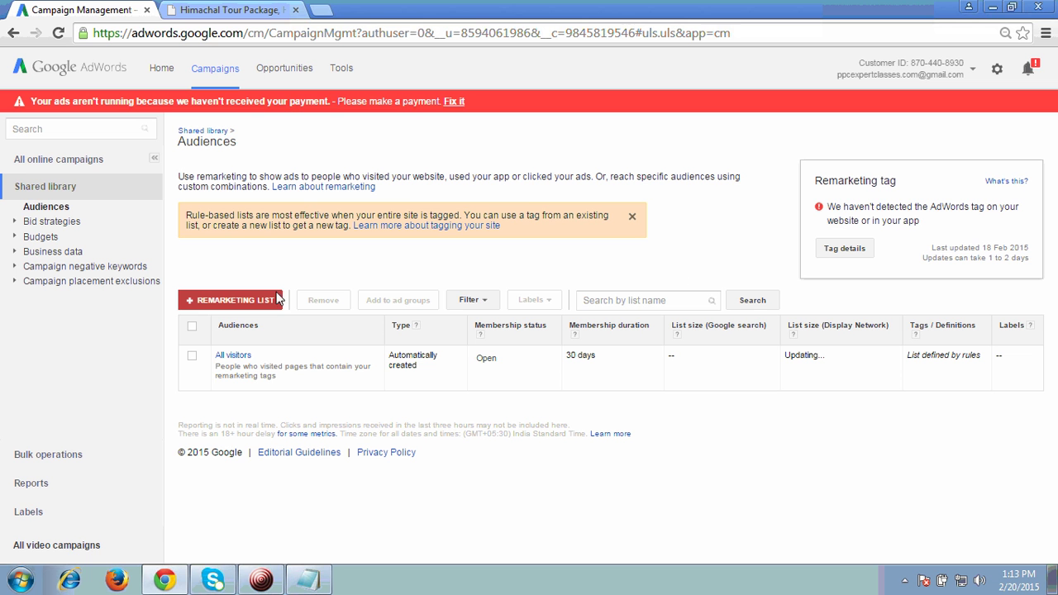
pyautogui.click(235, 303)
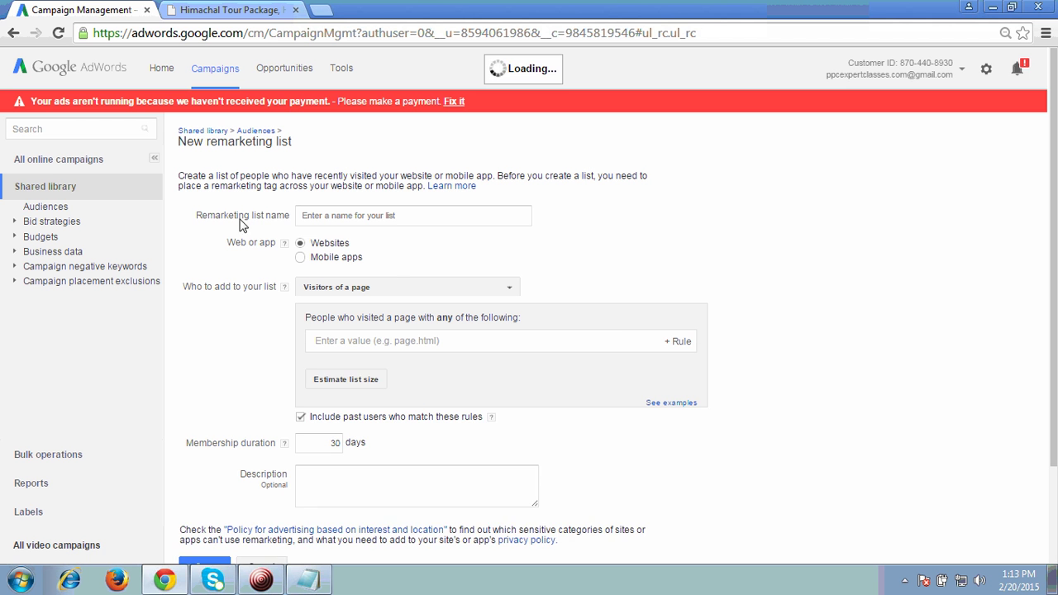
pyautogui.click(328, 223)
pyautogui.click(240, 10)
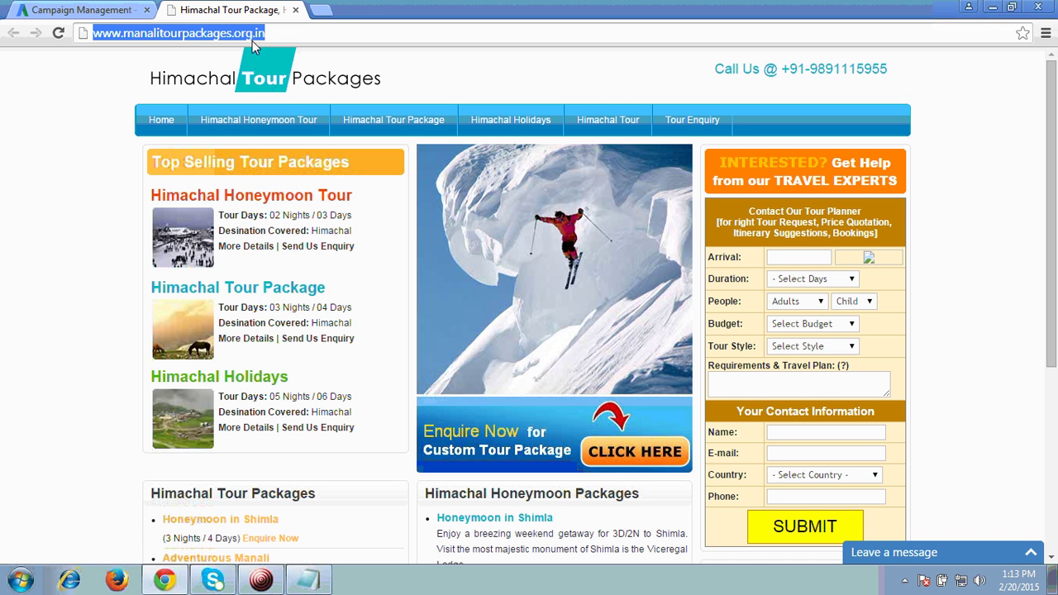
pyautogui.click(120, 16)
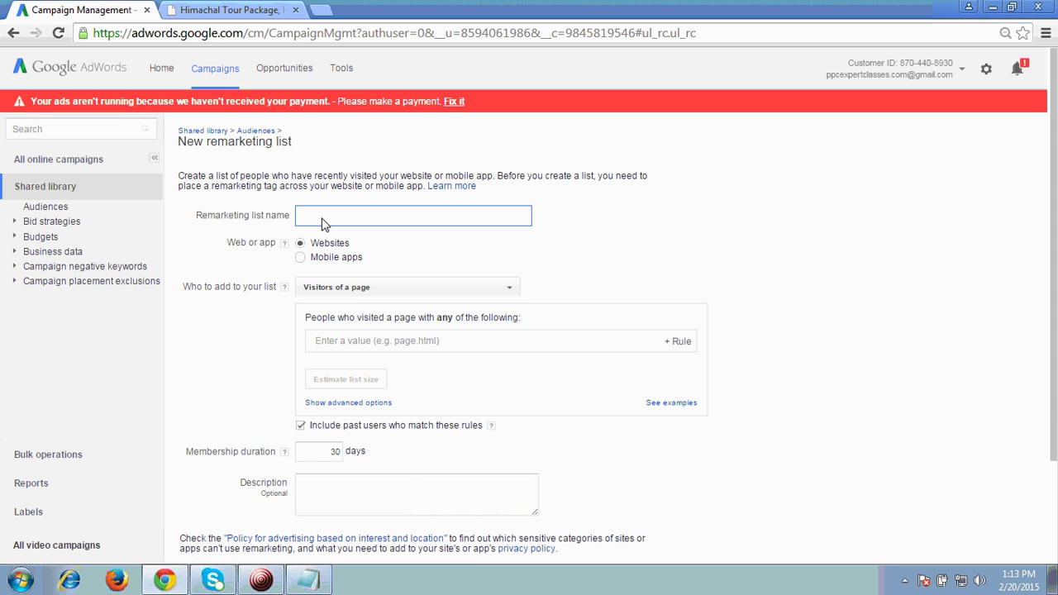
pyautogui.write('http://www.manalitourpackages.org.in/')
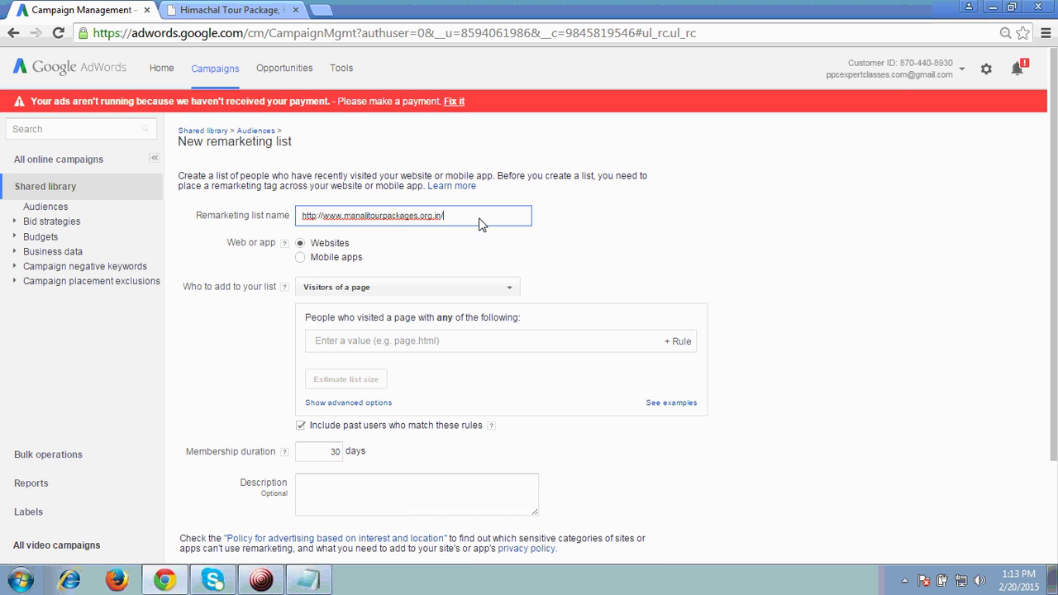
pyautogui.press('BackSpace')
pyautogui.press('Home')
pyautogui.press('Delete')
pyautogui.press('Delete')
pyautogui.press('Delete')
pyautogui.press('Delete')
pyautogui.press('Delete')
pyautogui.press('Delete')
pyautogui.press('Delete')
pyautogui.press('End')
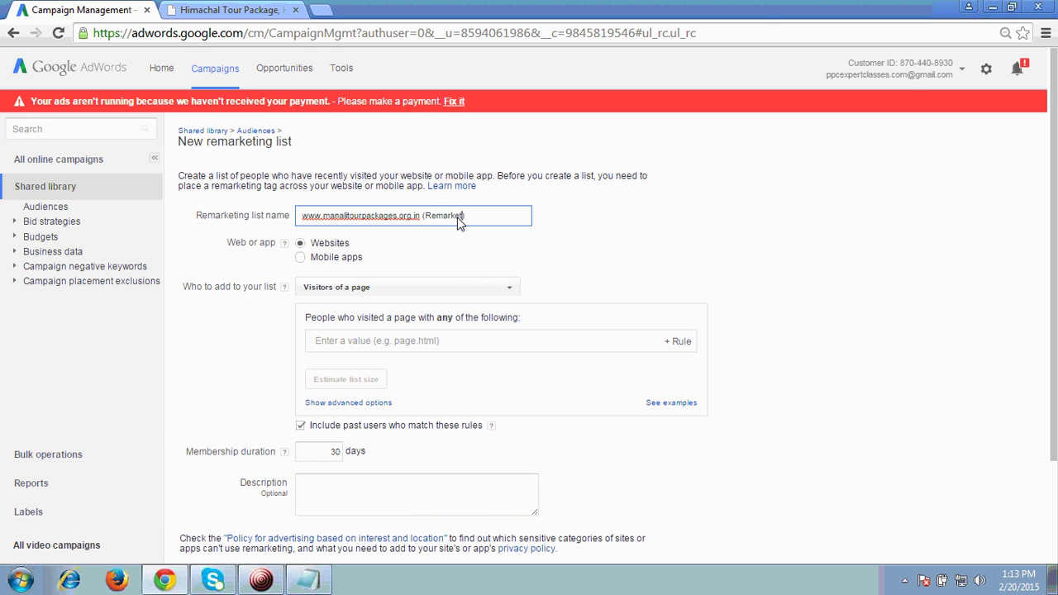
pyautogui.write('g)')
pyautogui.click(612, 234)
# Add a 'URL contains' rule with the site address for the list's visitors
pyautogui.scroll(-2, 589, 277)
pyautogui.click(379, 272)
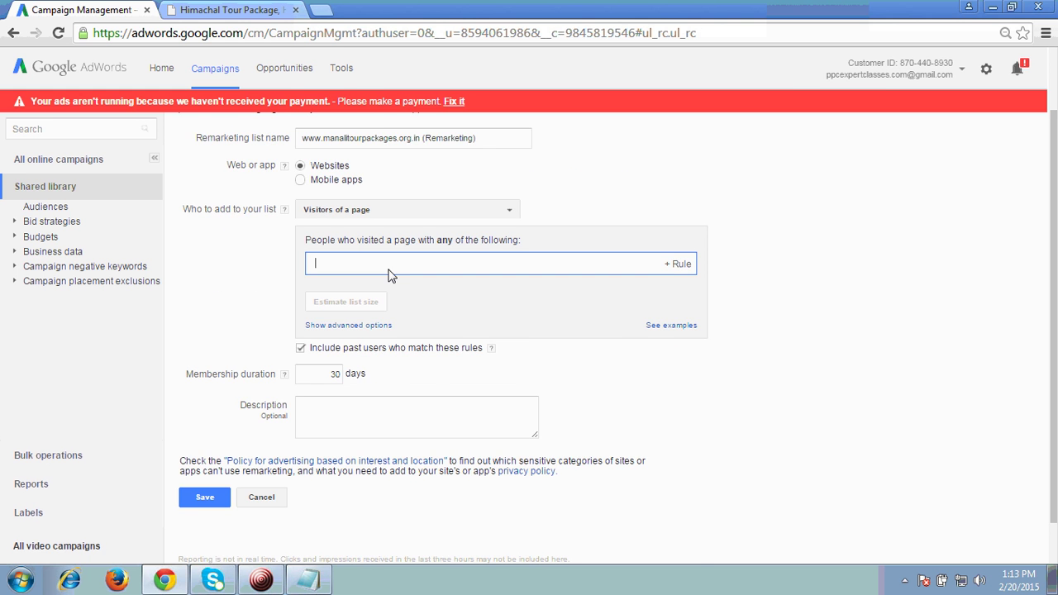
pyautogui.click(244, 19)
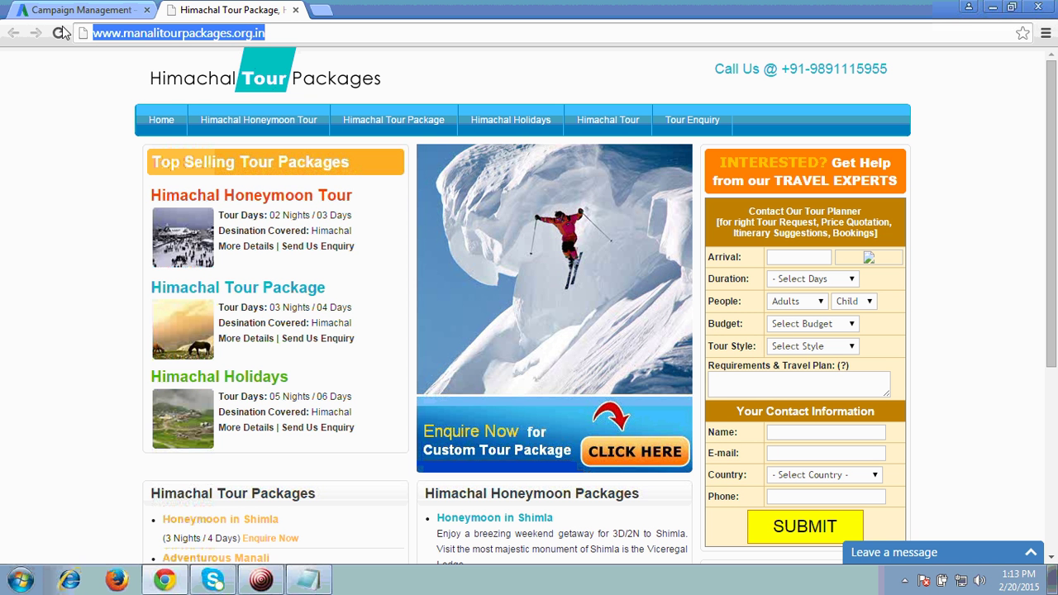
pyautogui.click(83, 10)
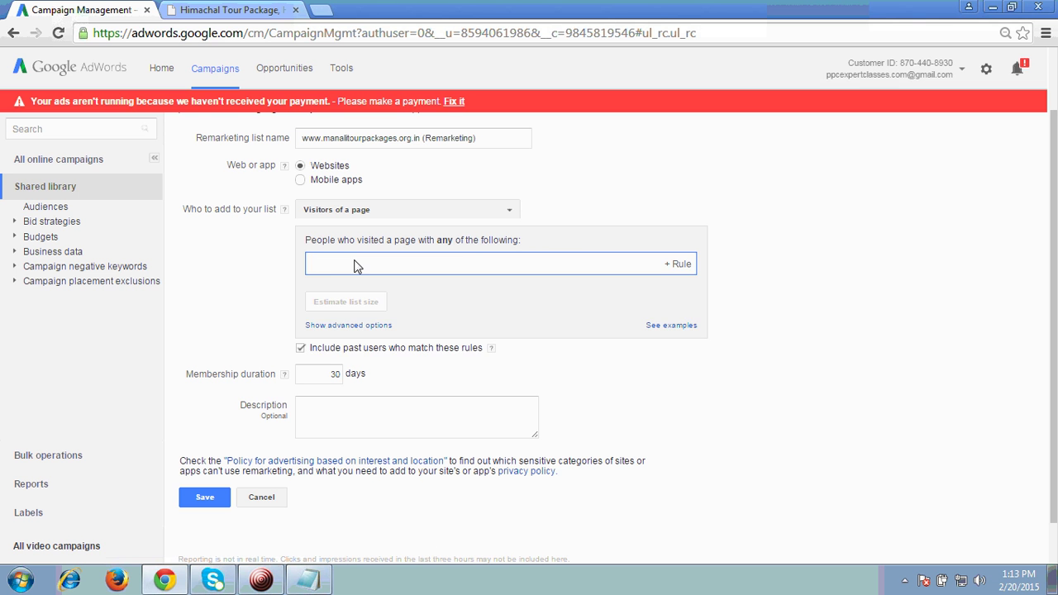
pyautogui.write('http://www.manalitourpackages.org.in/')
pyautogui.click(382, 287)
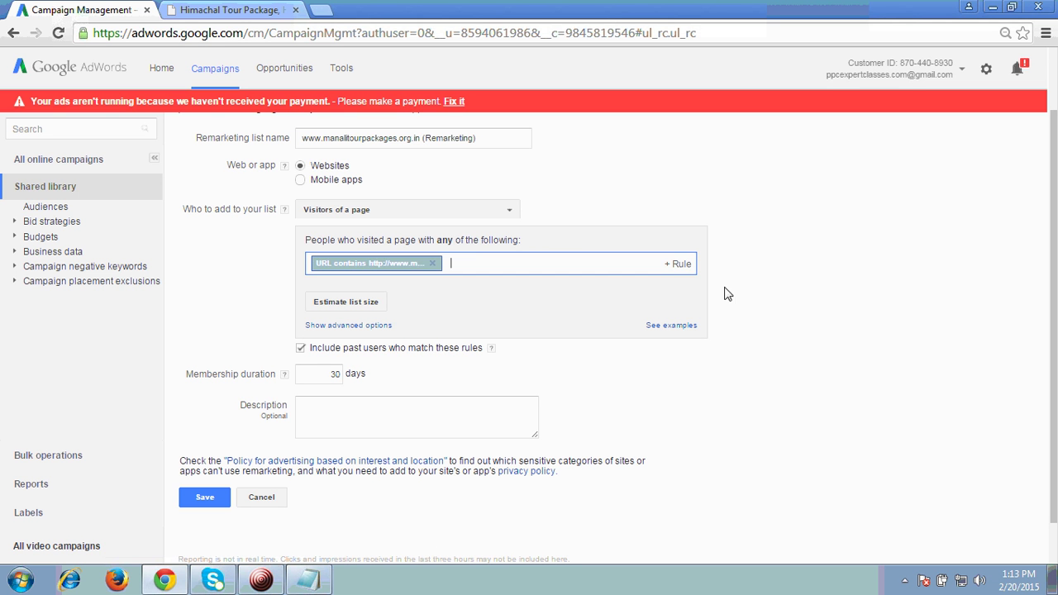
pyautogui.click(771, 290)
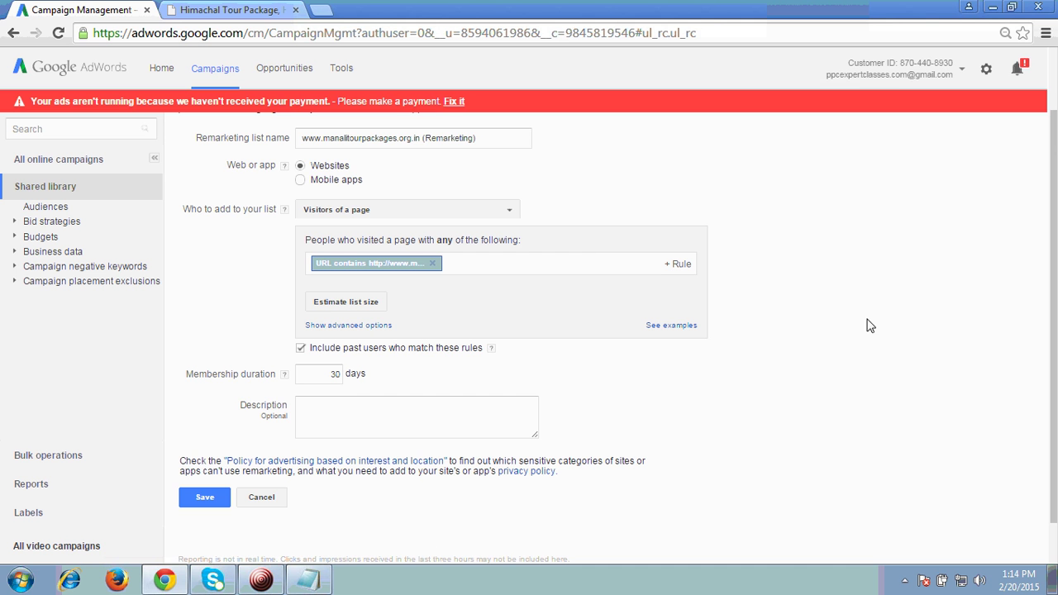
pyautogui.scroll(1, 913, 335)
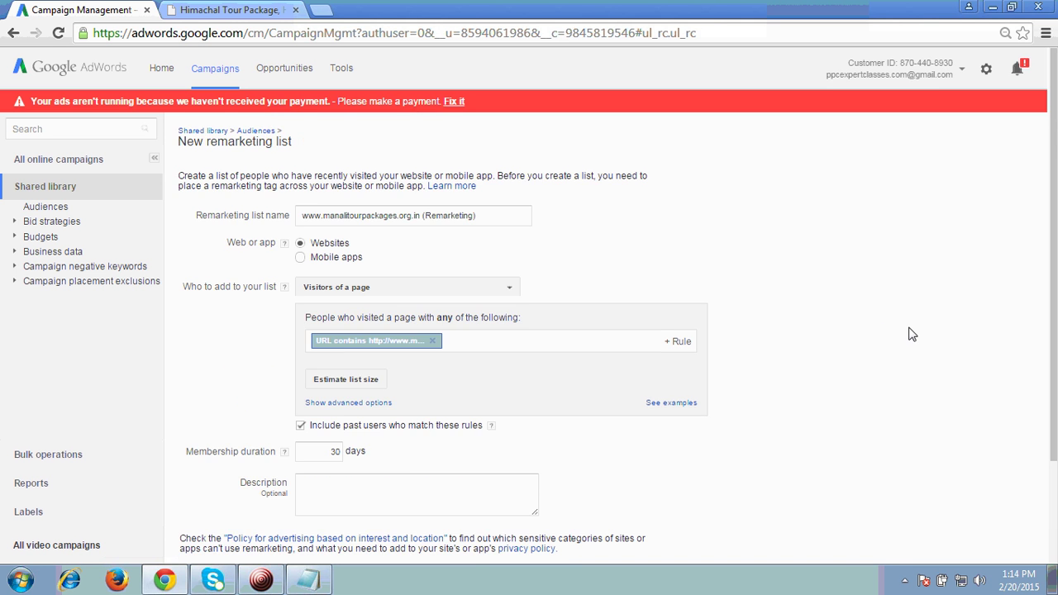
pyautogui.scroll(-2, 913, 336)
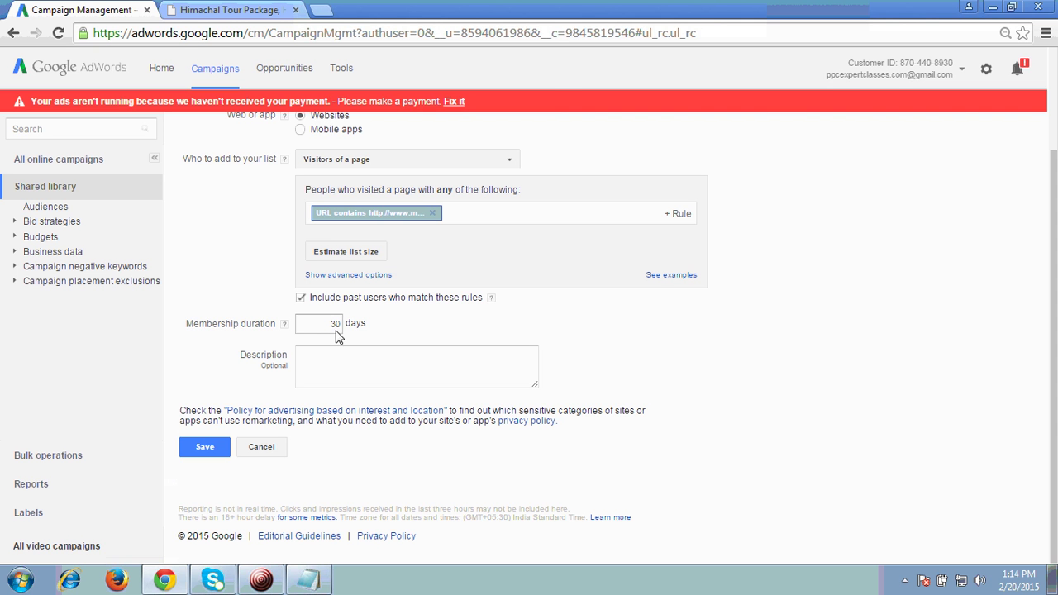
# Save the remarketing list and go back to All online campaigns
pyautogui.click(219, 449)
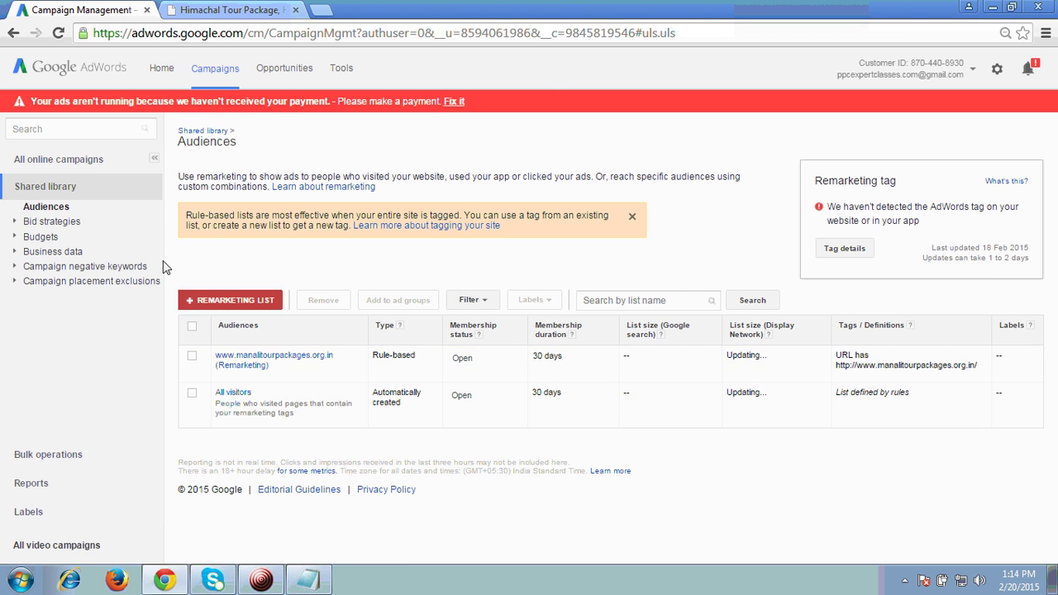
pyautogui.click(56, 161)
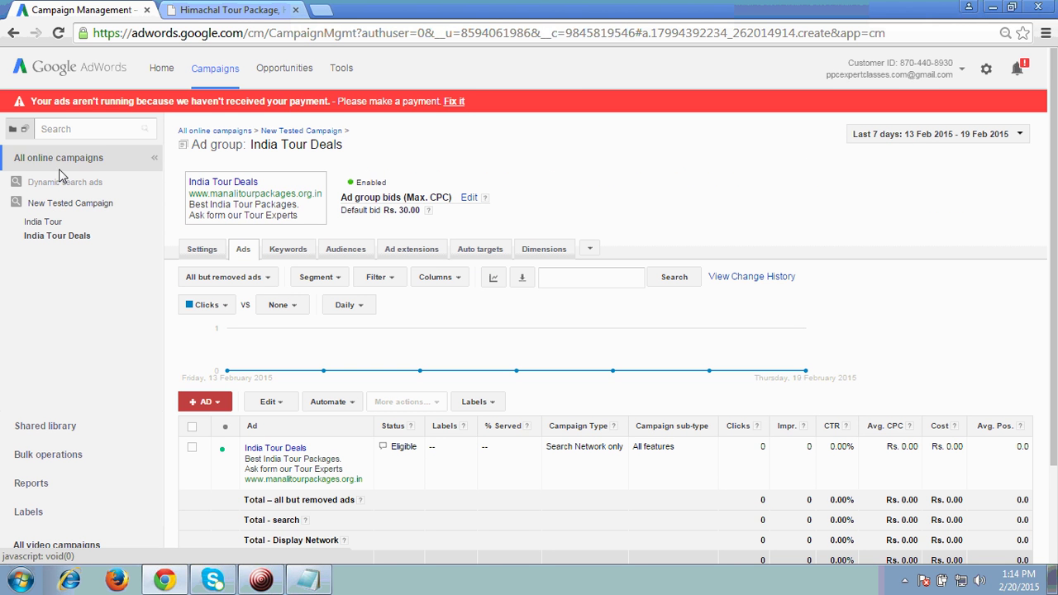
# Open the Audiences tab of the India Tour Deals ad group in New Tested Campaign
pyautogui.click(64, 205)
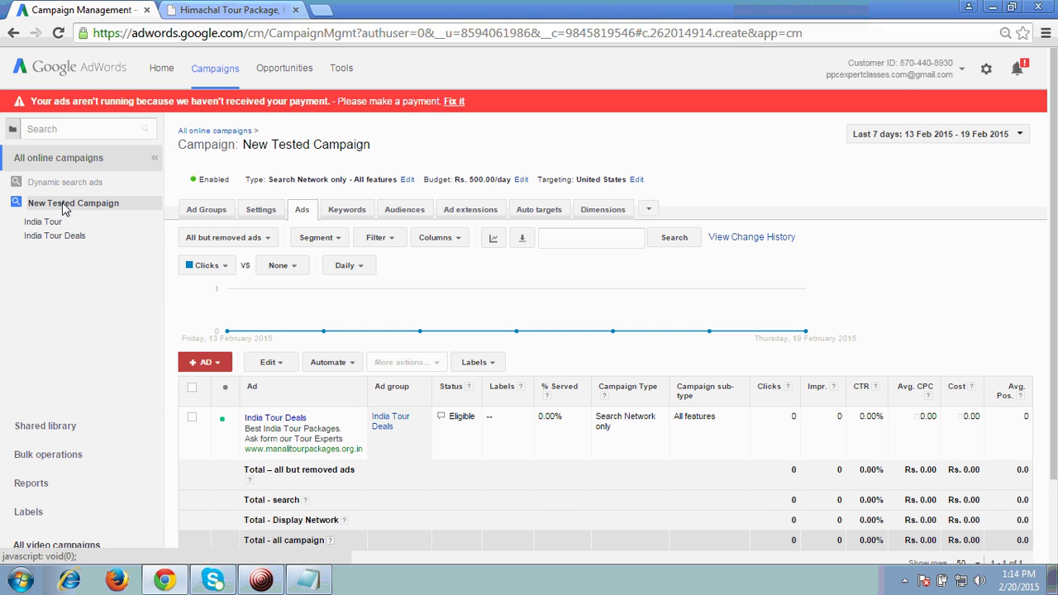
pyautogui.click(51, 238)
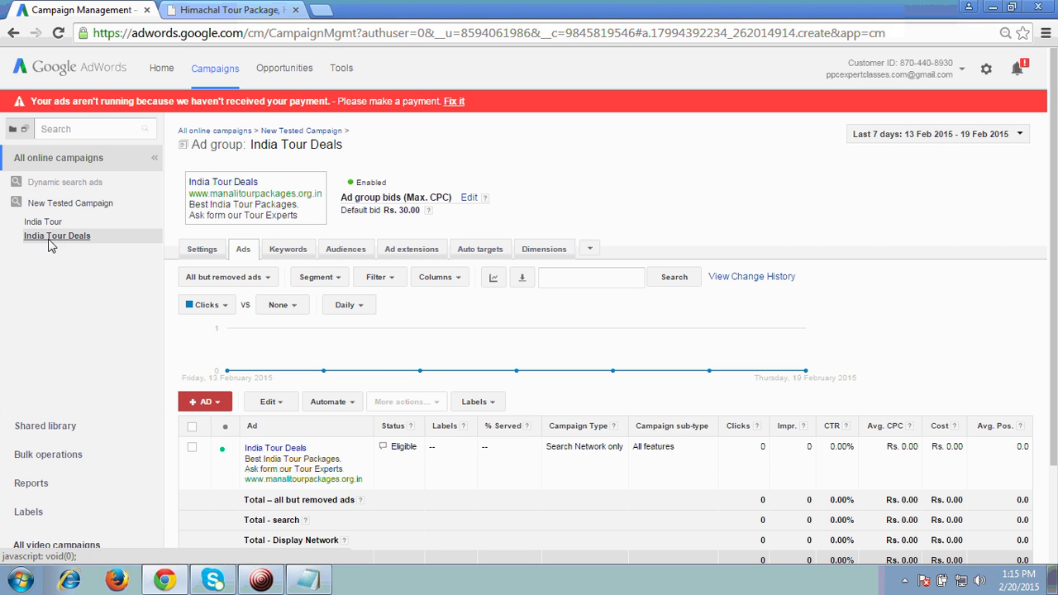
pyautogui.click(341, 252)
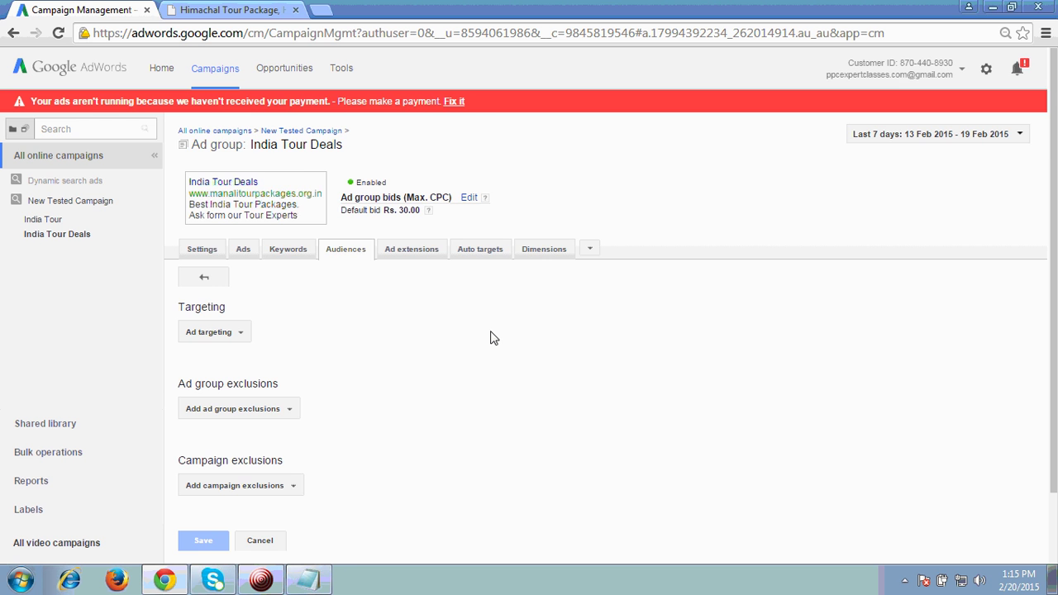
pyautogui.scroll(-1, 491, 338)
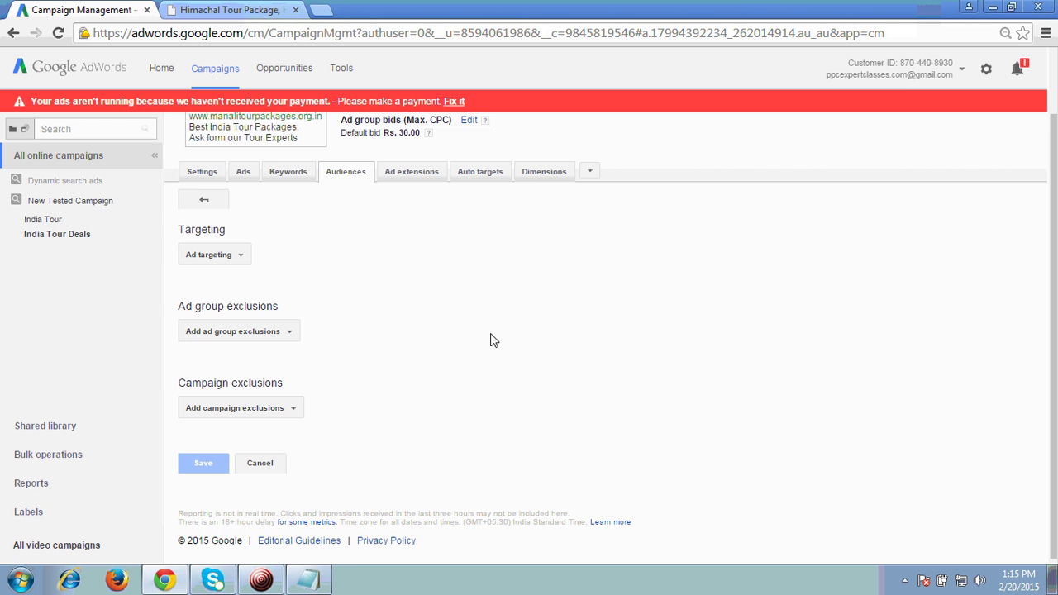
pyautogui.click(223, 258)
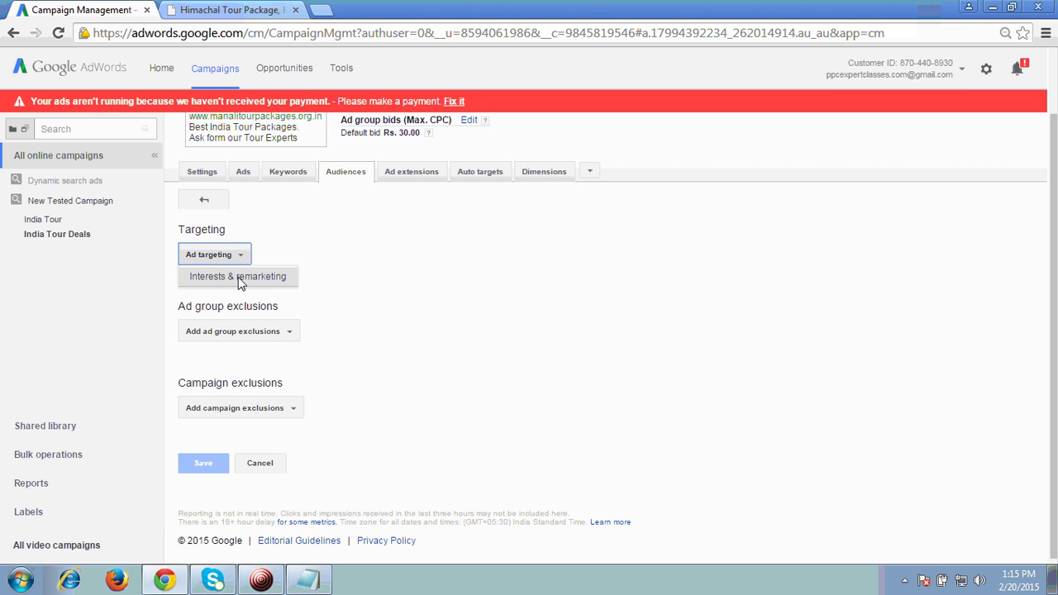
pyautogui.click(238, 278)
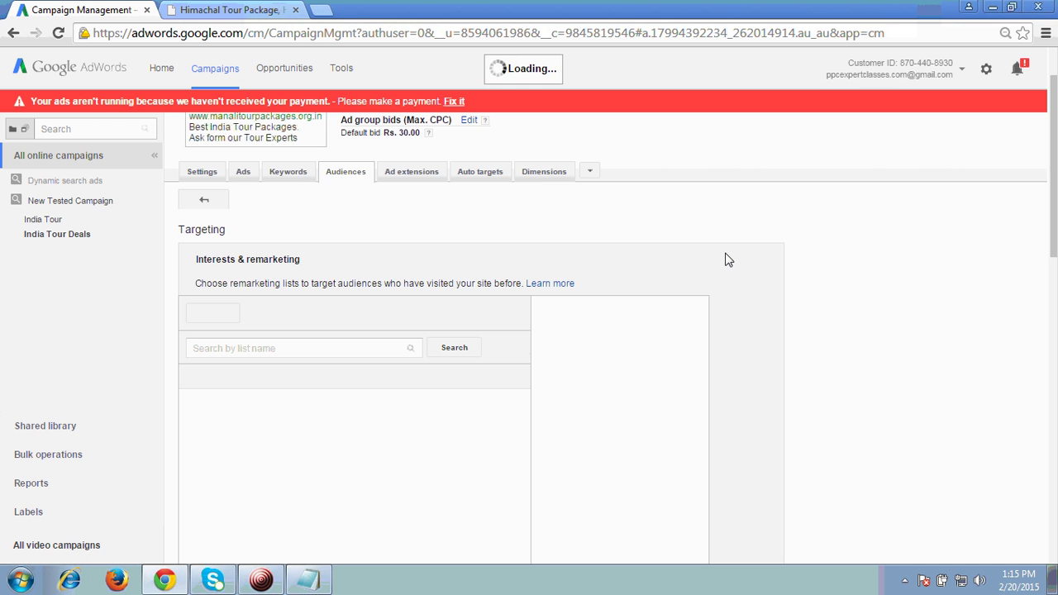
pyautogui.moveTo(1055, 166); pyautogui.dragTo(1056, 217)
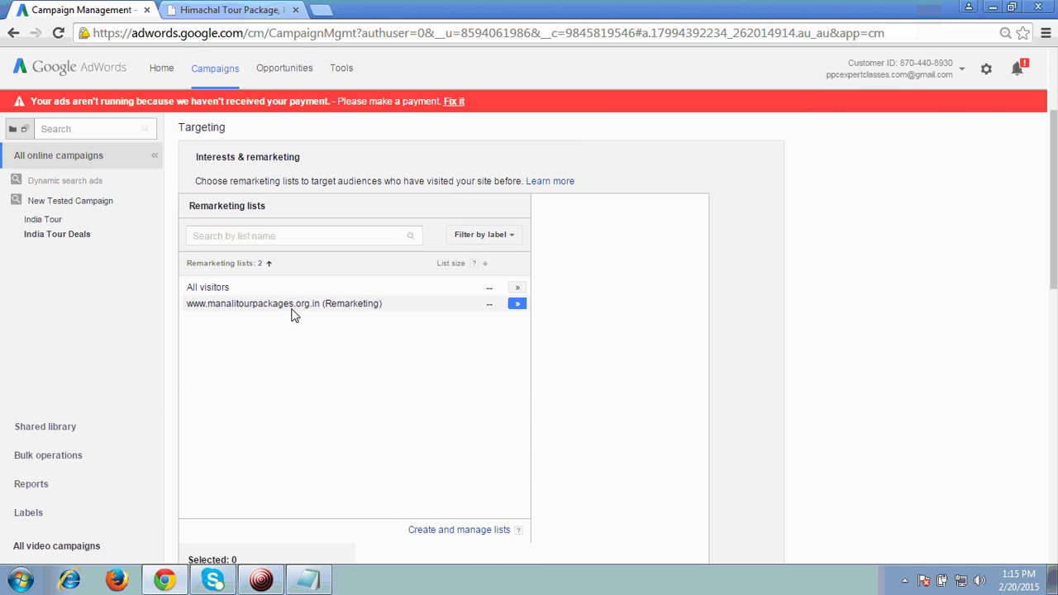
pyautogui.click(517, 305)
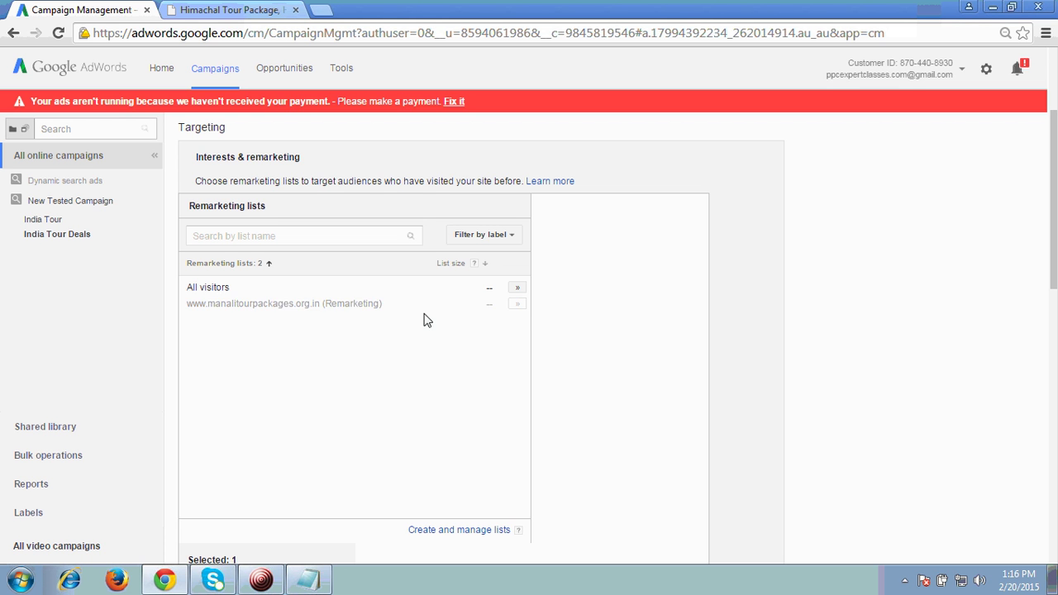
pyautogui.moveTo(1053, 277); pyautogui.dragTo(1053, 385)
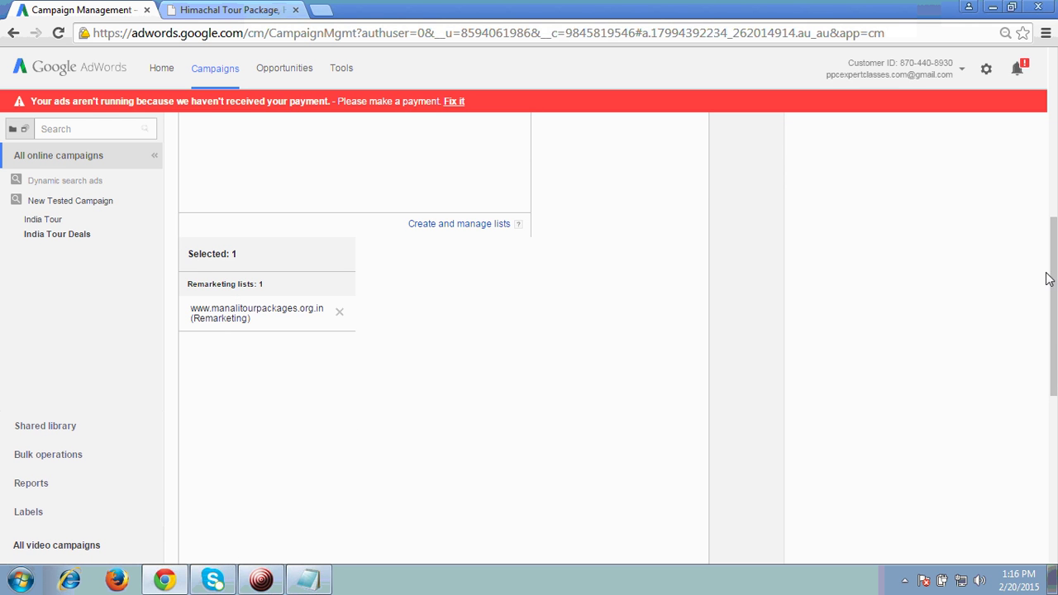
pyautogui.moveTo(1053, 306); pyautogui.dragTo(1054, 479)
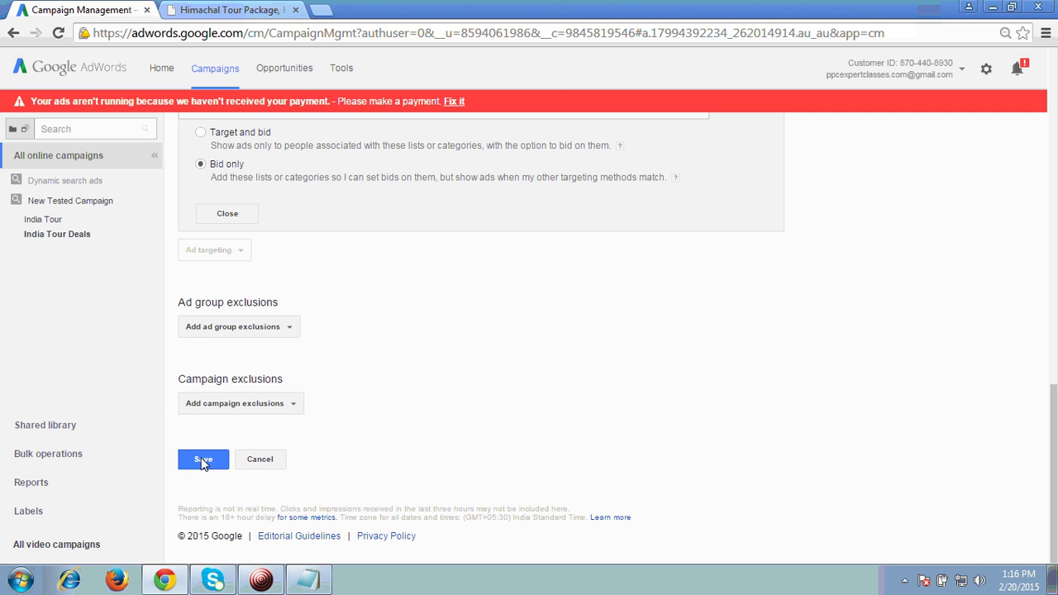
pyautogui.click(198, 467)
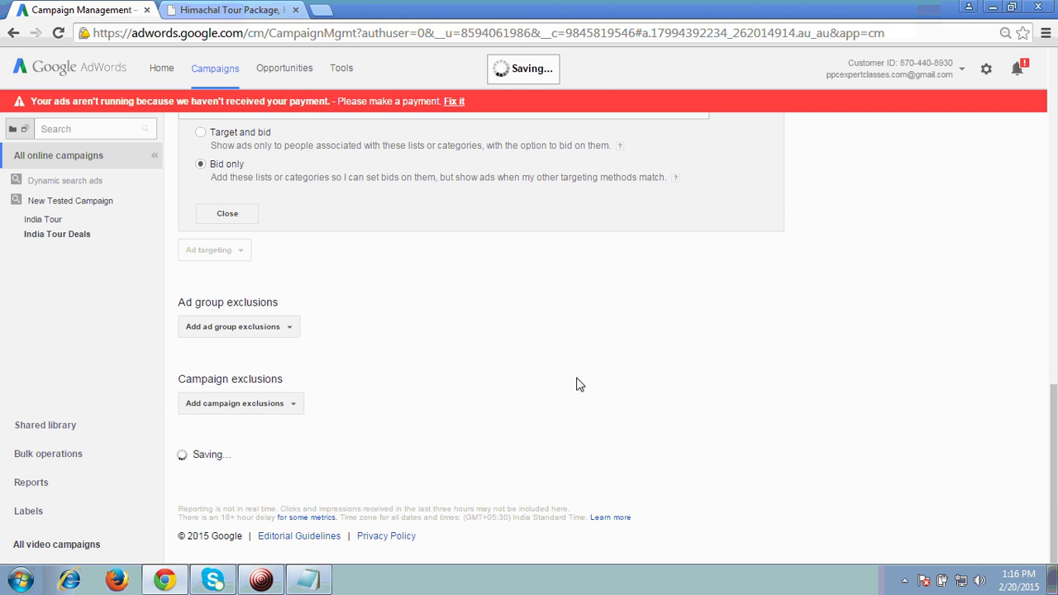
pyautogui.scroll(2, 463, 380)
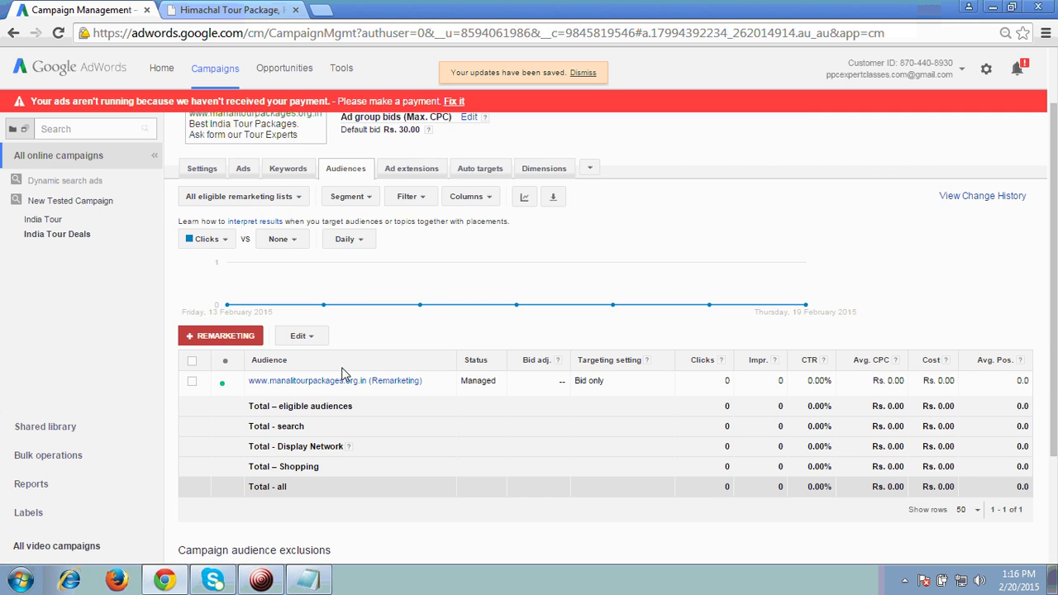
# Collapse New Tested Campaign in the sidebar and go to the All online campaigns view
pyautogui.scroll(1, 502, 377)
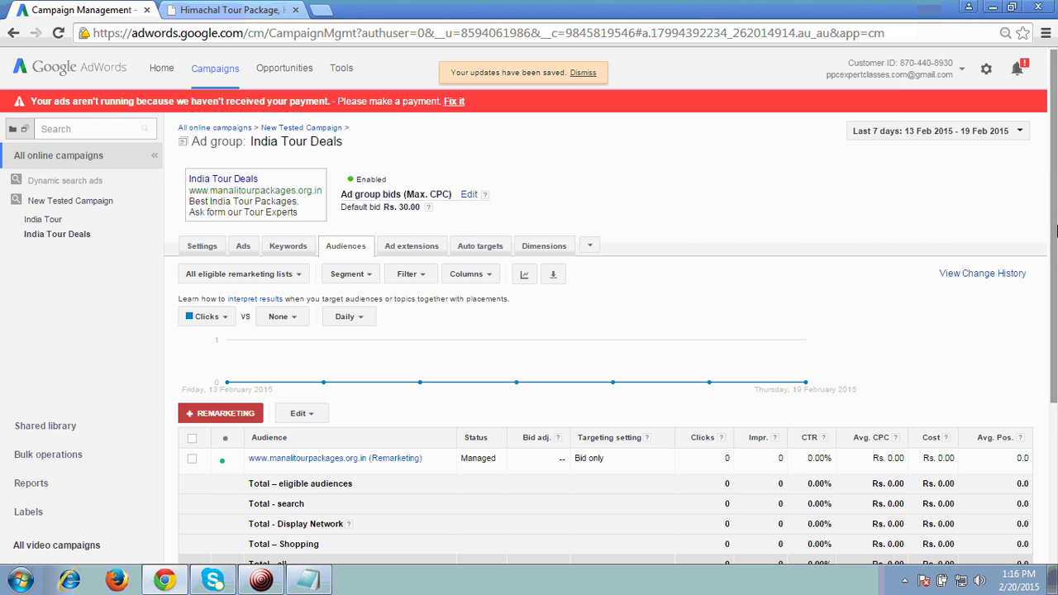
pyautogui.moveTo(1054, 208); pyautogui.dragTo(1055, 220)
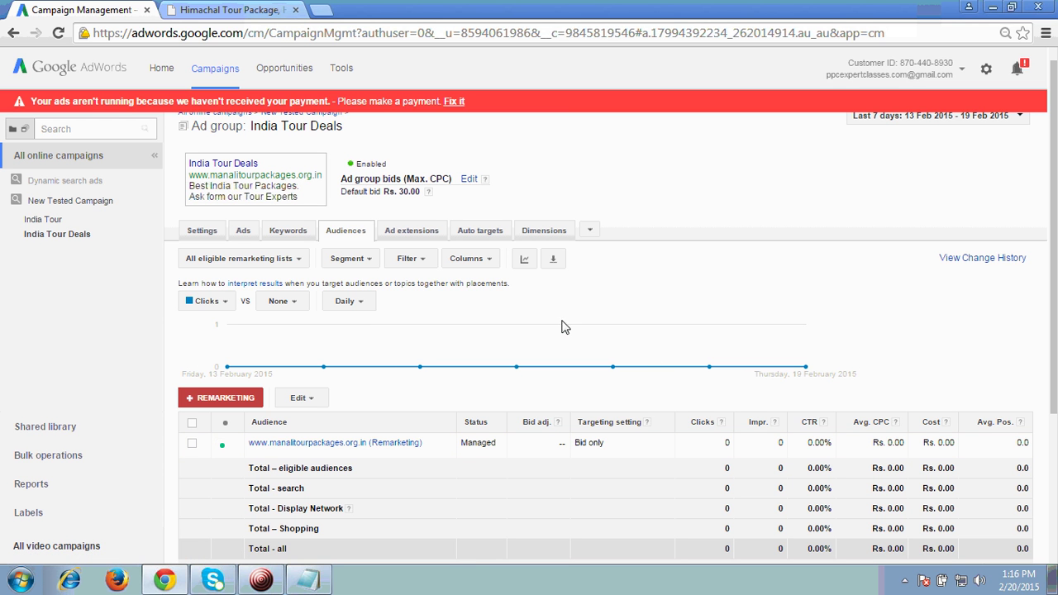
pyautogui.click(22, 207)
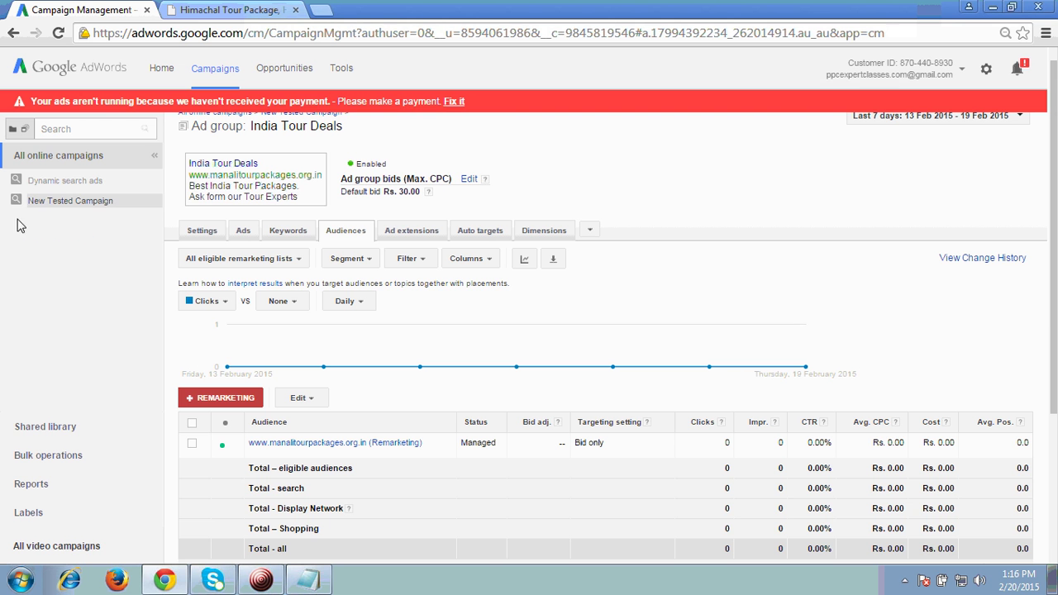
pyautogui.click(60, 159)
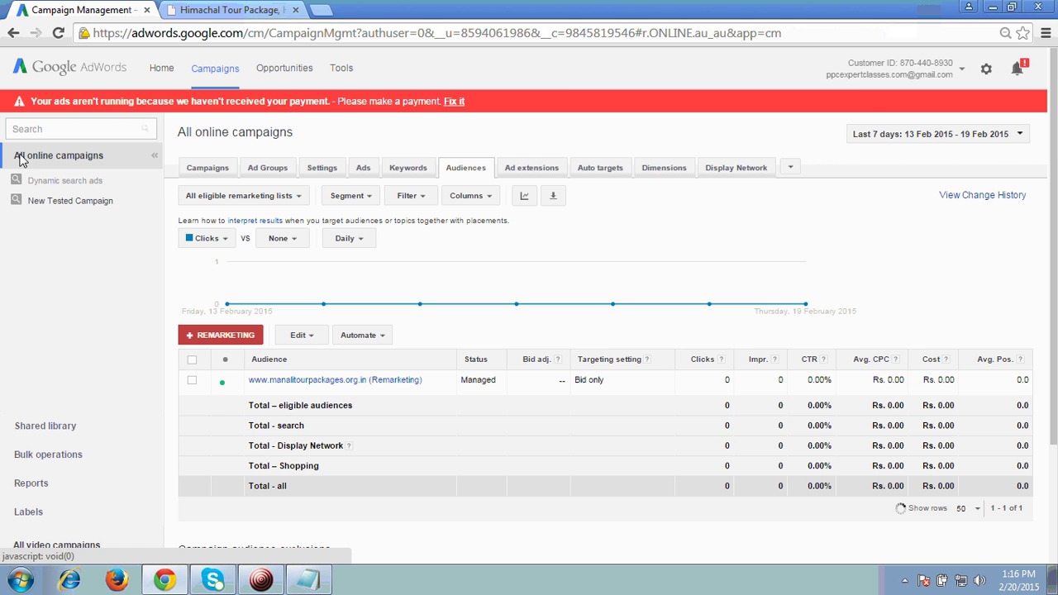
# From the Campaigns tab, start a new Display Network only campaign
pyautogui.click(206, 172)
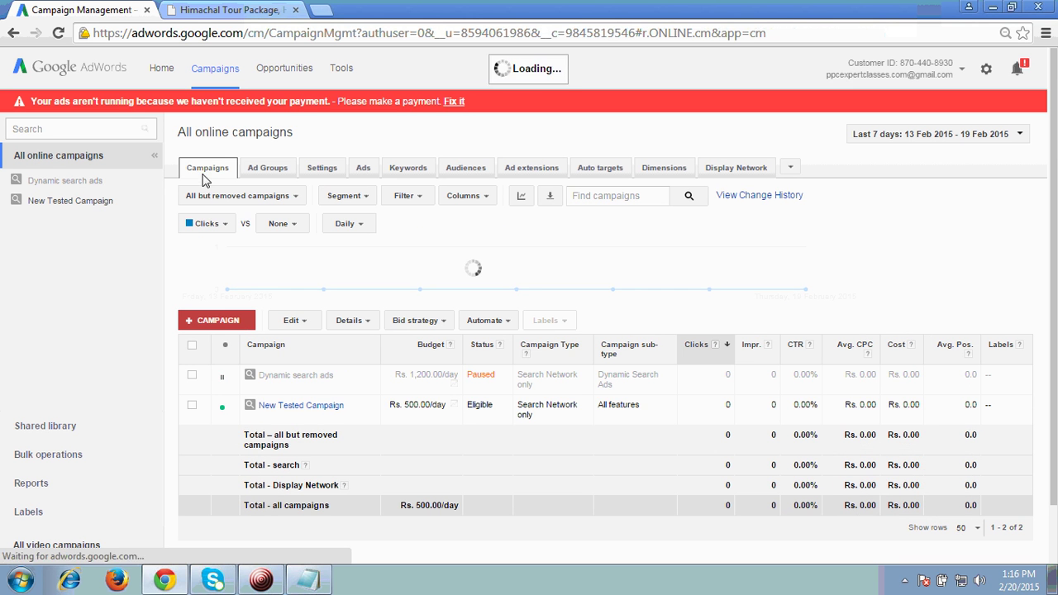
pyautogui.click(217, 324)
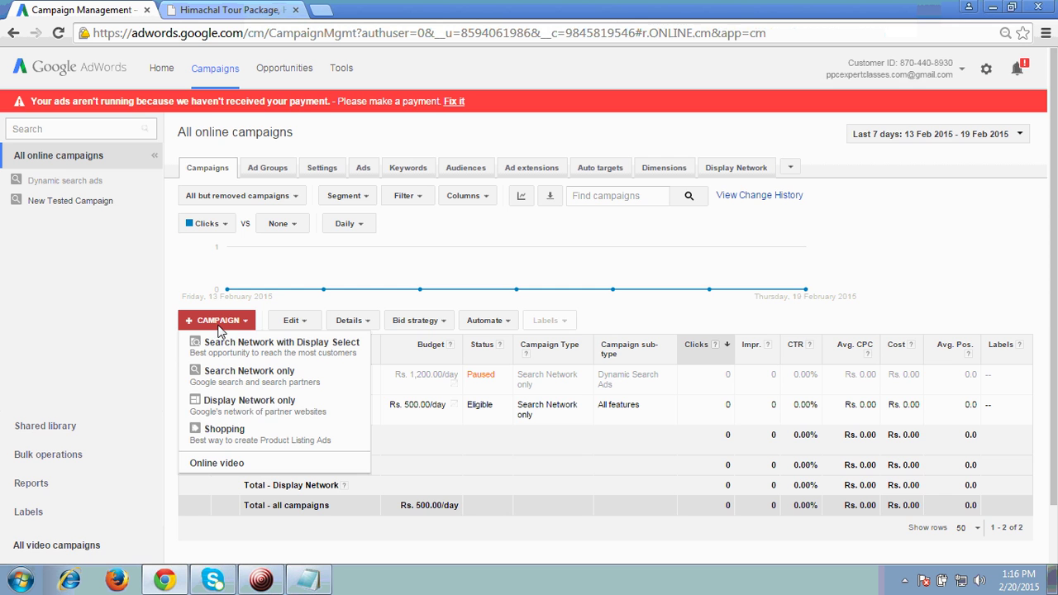
pyautogui.click(238, 406)
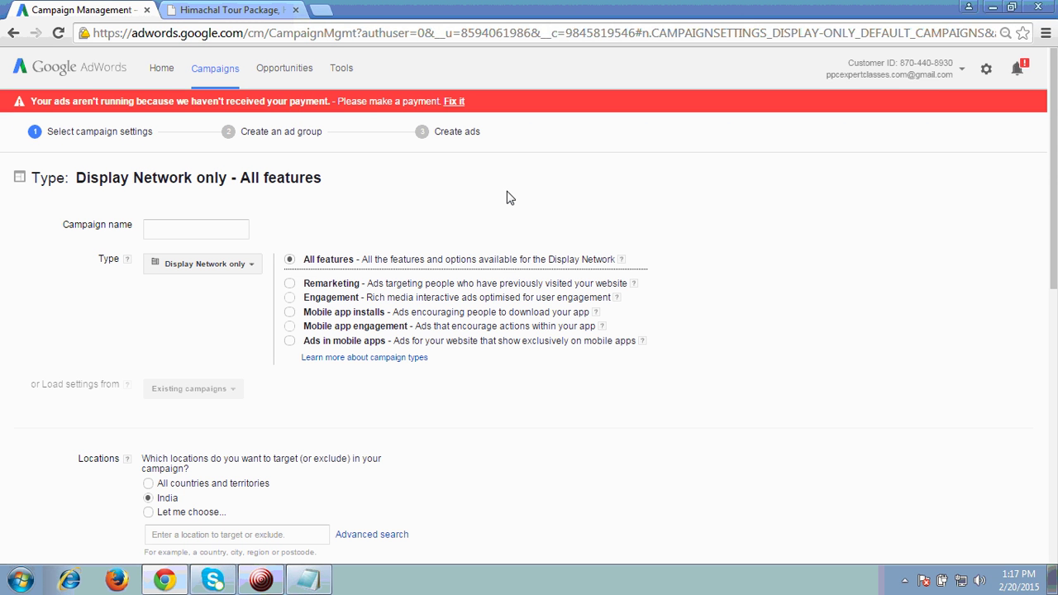
# Name the campaign 'Remarketing ads' and choose the Remarketing campaign type
pyautogui.click(180, 236)
pyautogui.write('Remarketing ads')
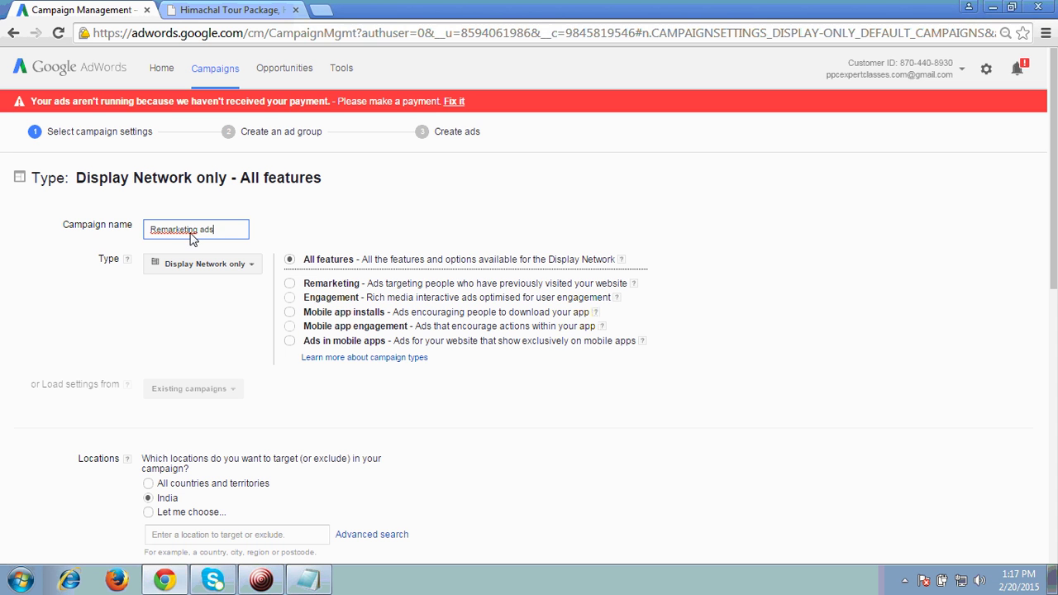
pyautogui.tripleClick(190, 234)
pyautogui.click(469, 223)
pyautogui.click(289, 285)
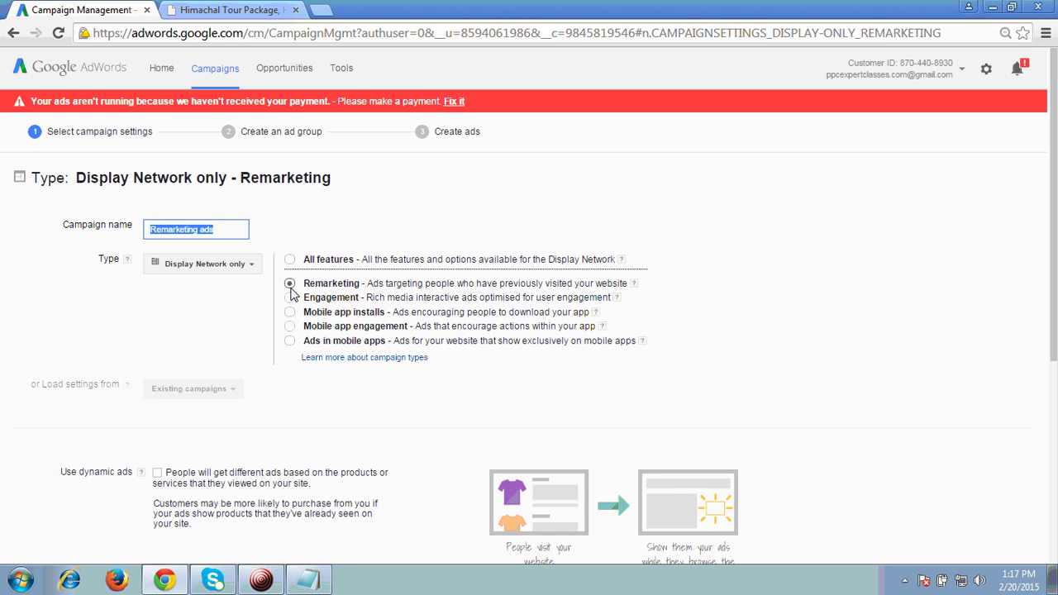
pyautogui.click(207, 307)
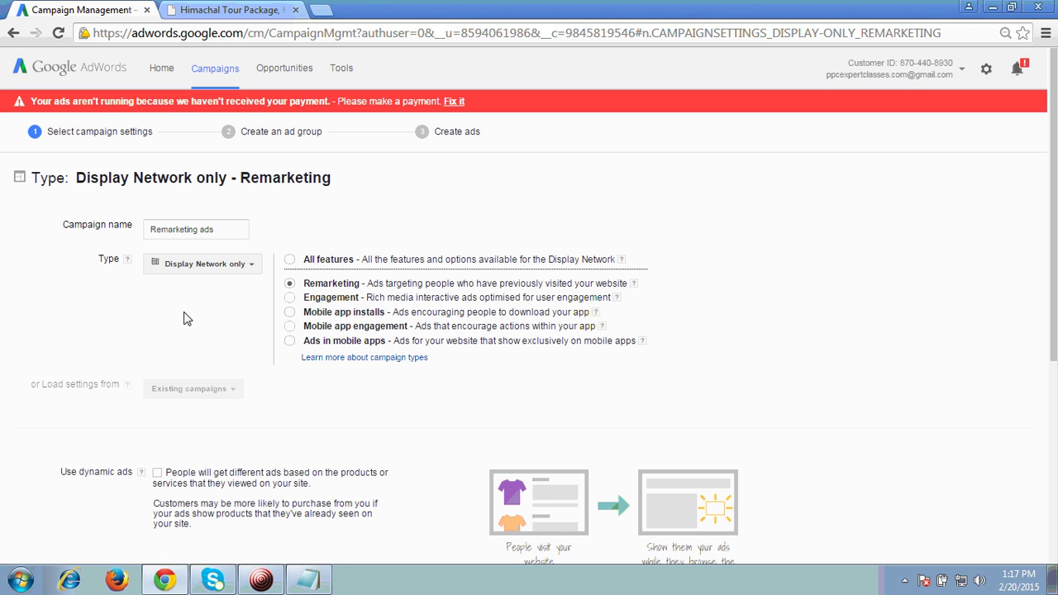
# Set a Rs 500 daily budget and save the campaign settings
pyautogui.scroll(-2, 190, 319)
pyautogui.scroll(-2, 263, 370)
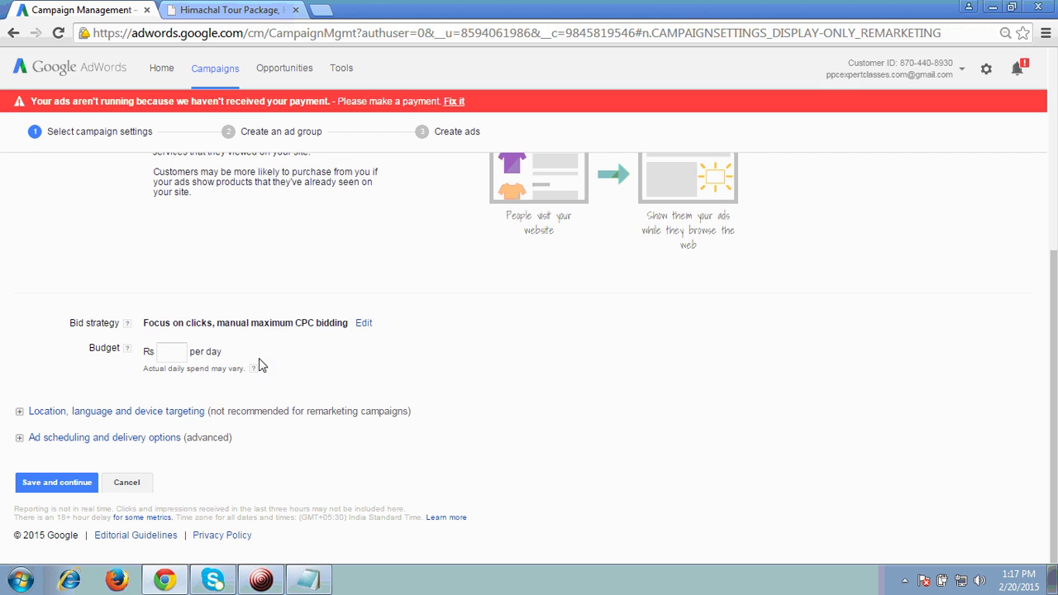
pyautogui.click(169, 354)
pyautogui.scroll(4, 408, 354)
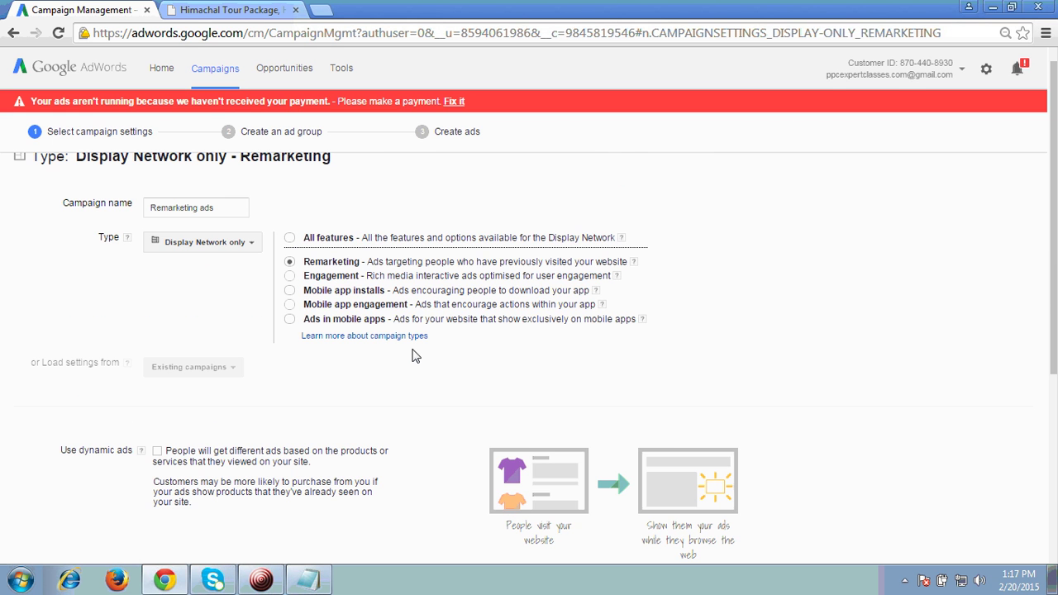
pyautogui.scroll(-4, 415, 413)
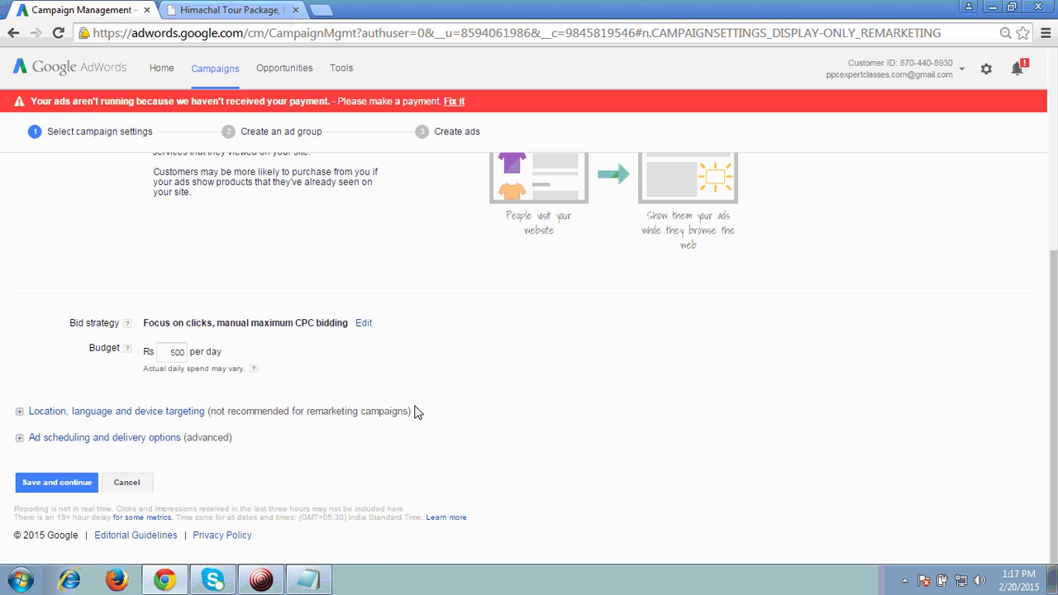
pyautogui.click(57, 486)
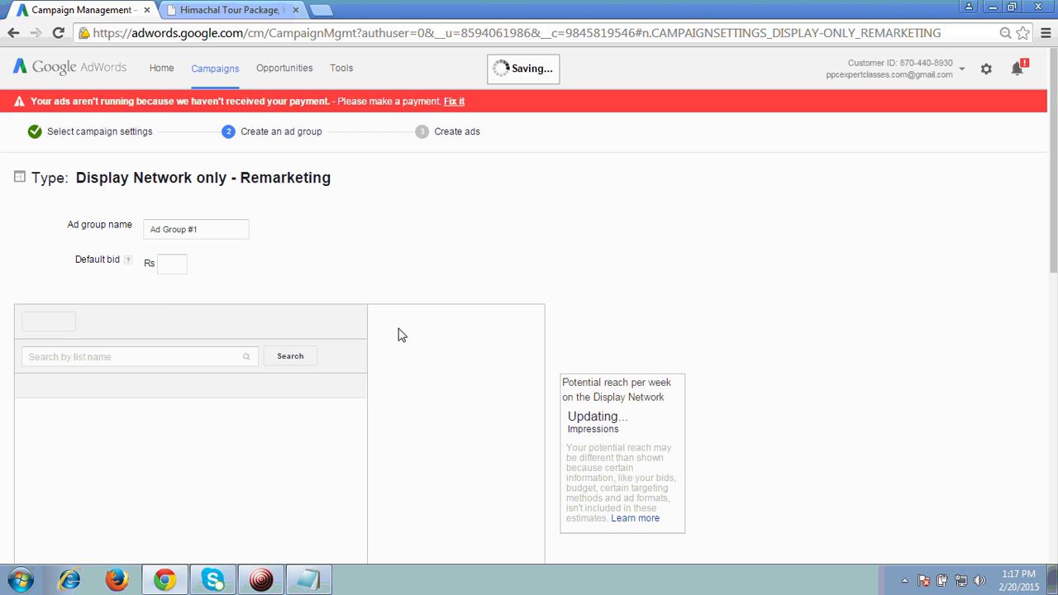
# Rename the ad group to 'Manali Remarketing ads'
pyautogui.click(223, 236)
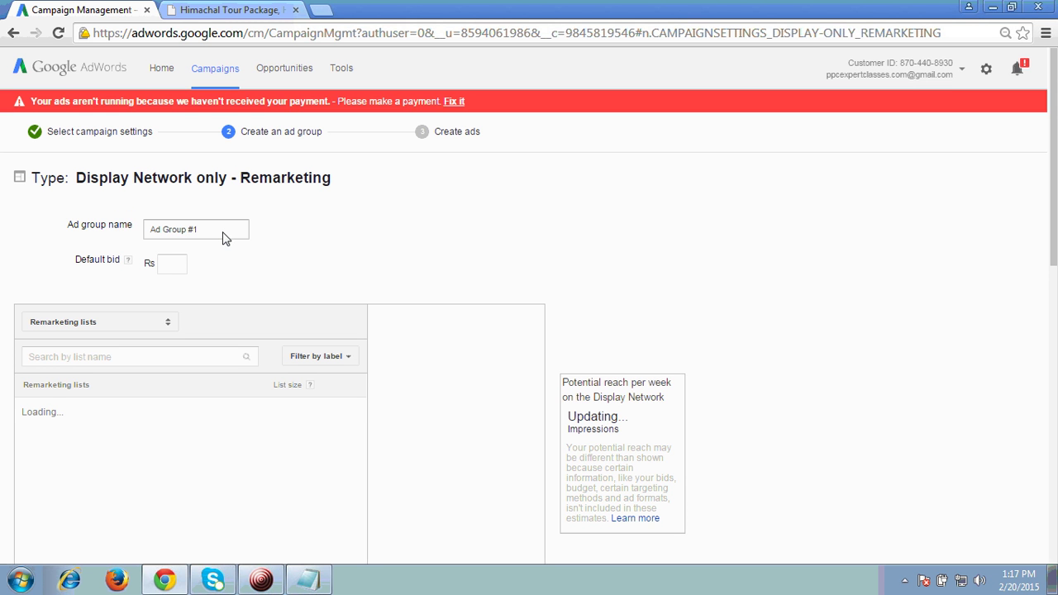
pyautogui.tripleClick(225, 238)
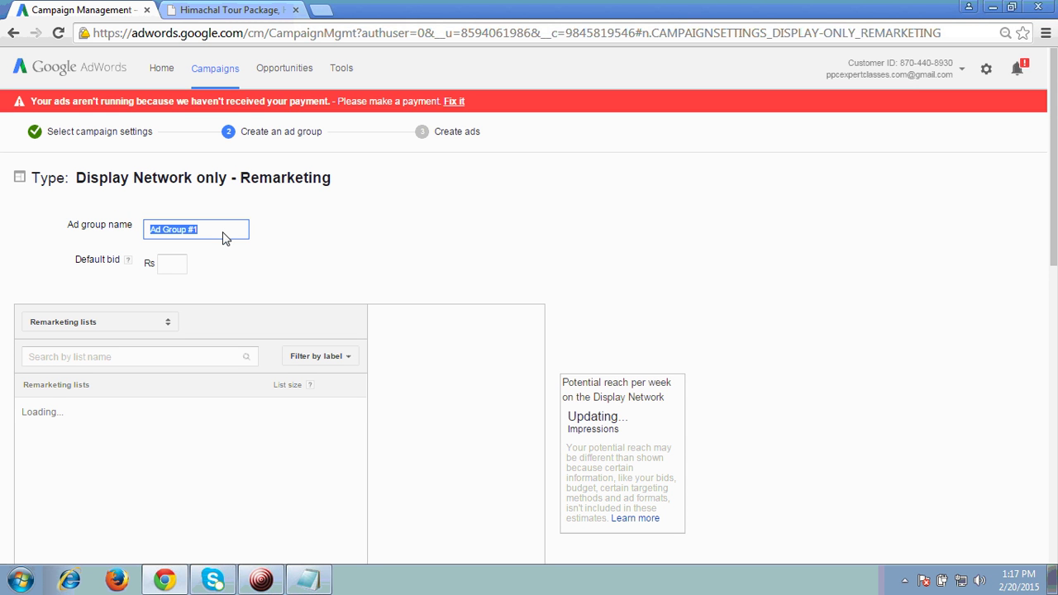
pyautogui.write('Manali ')
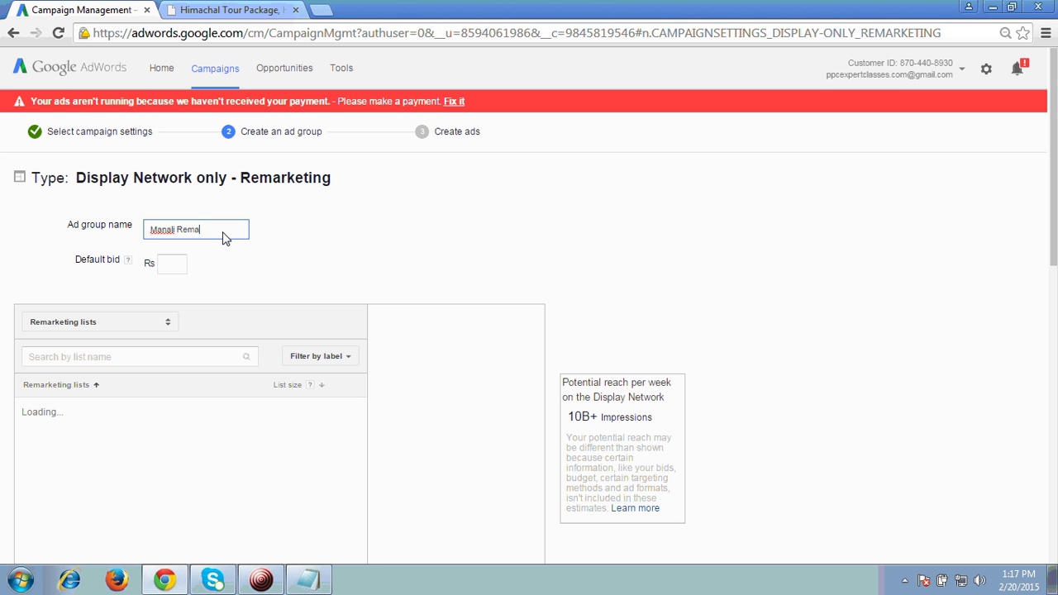
pyautogui.write('Remarketing ads')
pyautogui.click(482, 239)
pyautogui.scroll(-2, 323, 231)
pyautogui.scroll(2, 289, 243)
# Set a Rs 5 default bid, target the manalitourpackages.org.in remarketing list, and save
pyautogui.click(174, 266)
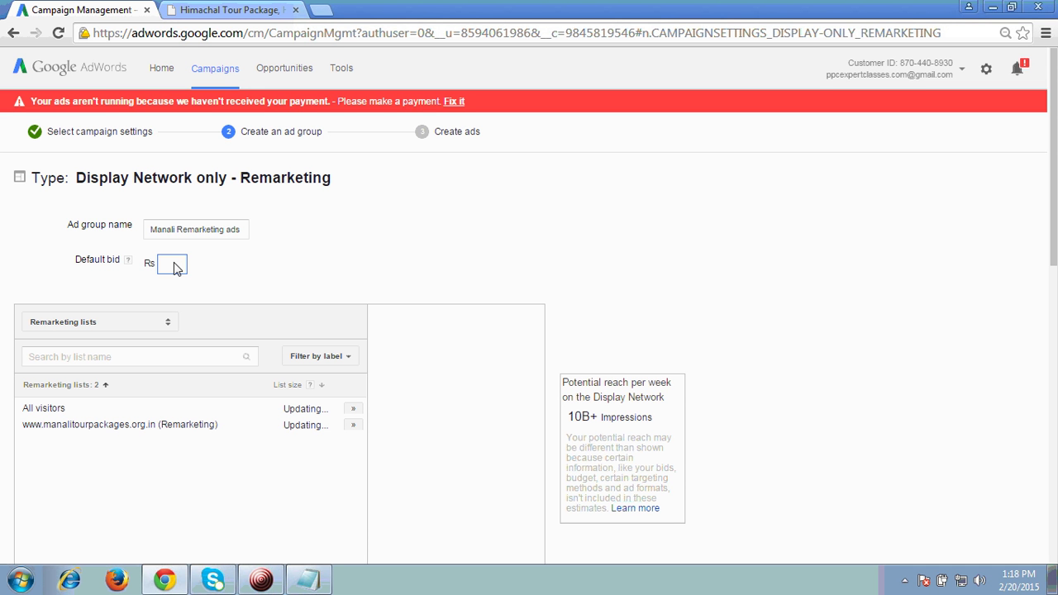
pyautogui.click(403, 238)
pyautogui.scroll(-1, 405, 238)
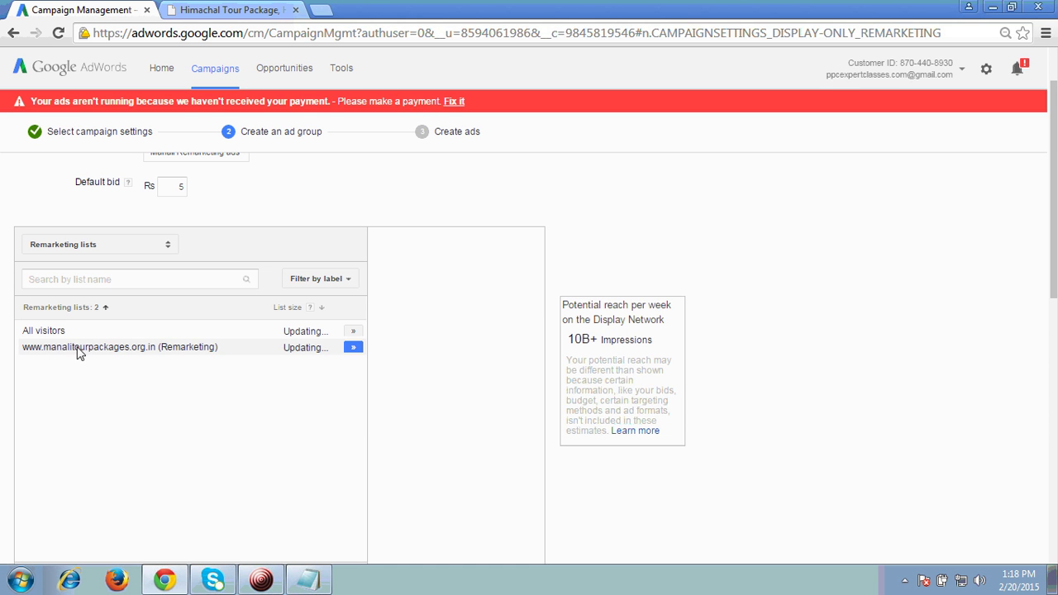
pyautogui.click(357, 350)
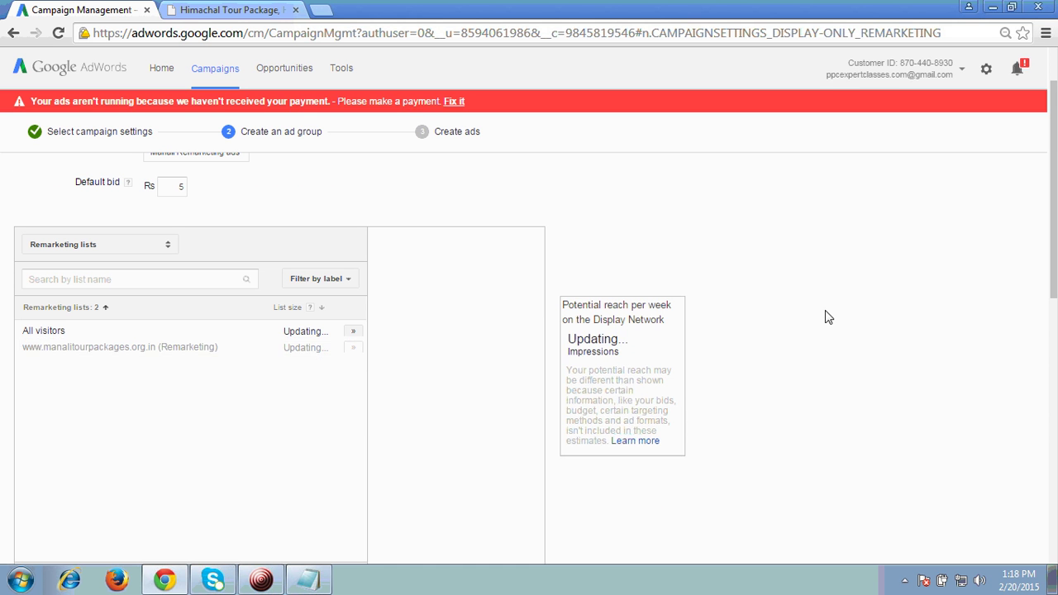
pyautogui.scroll(-4, 826, 310)
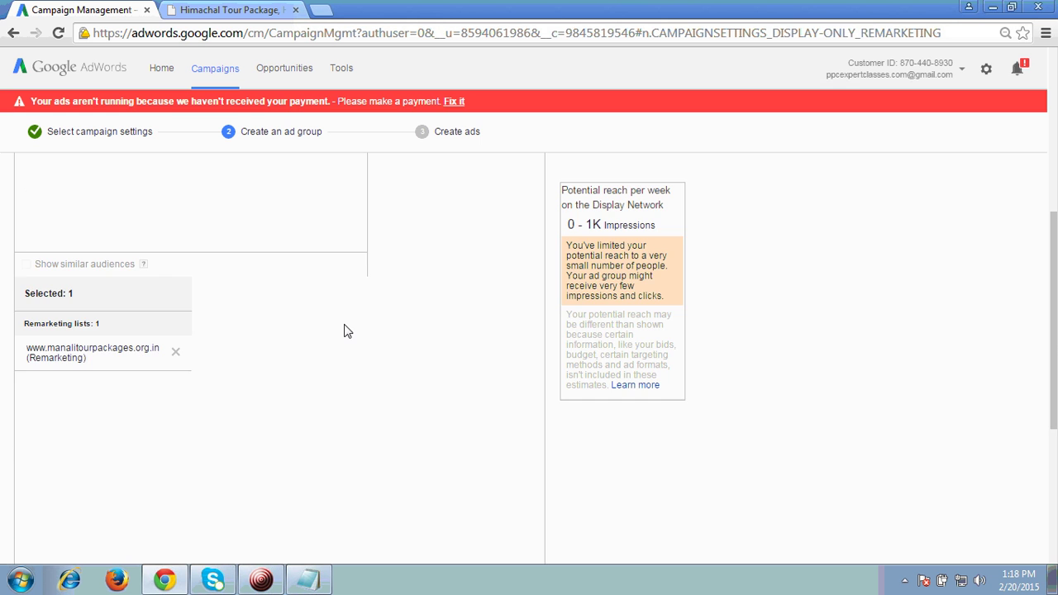
pyautogui.scroll(-4, 344, 330)
pyautogui.click(51, 485)
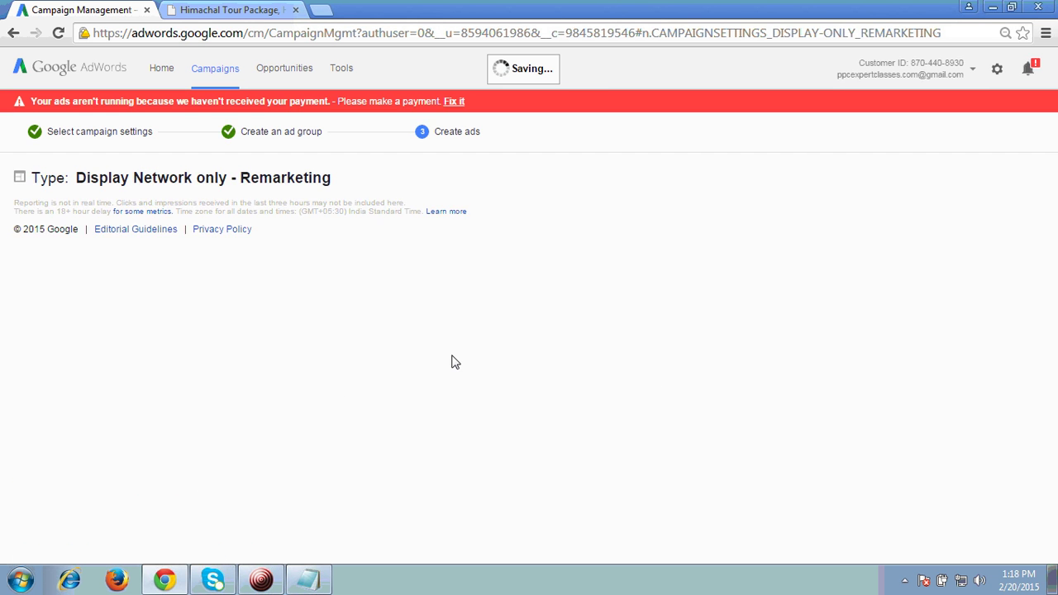
# Step through the text ad fields down to the destination URL
pyautogui.scroll(-1, 600, 331)
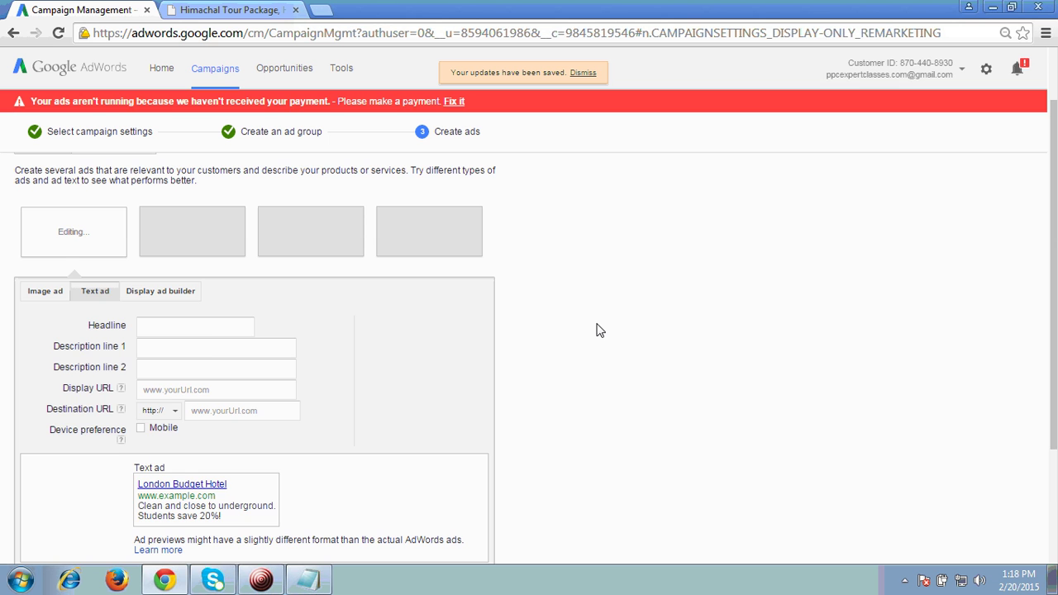
pyautogui.scroll(-1, 579, 328)
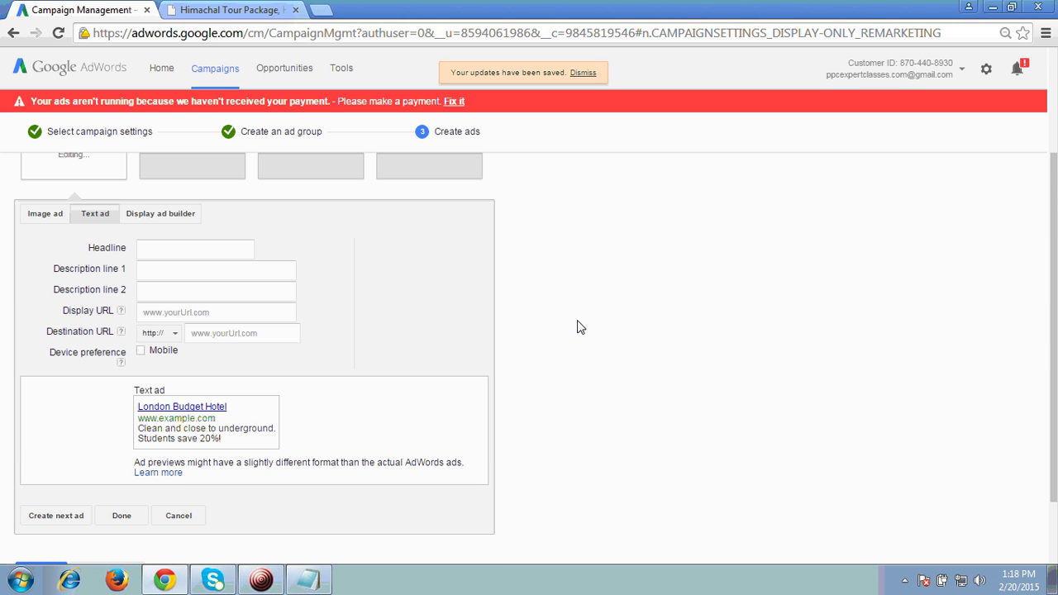
pyautogui.click(203, 289)
pyautogui.click(169, 248)
pyautogui.click(170, 273)
pyautogui.click(171, 293)
pyautogui.click(171, 310)
pyautogui.click(211, 334)
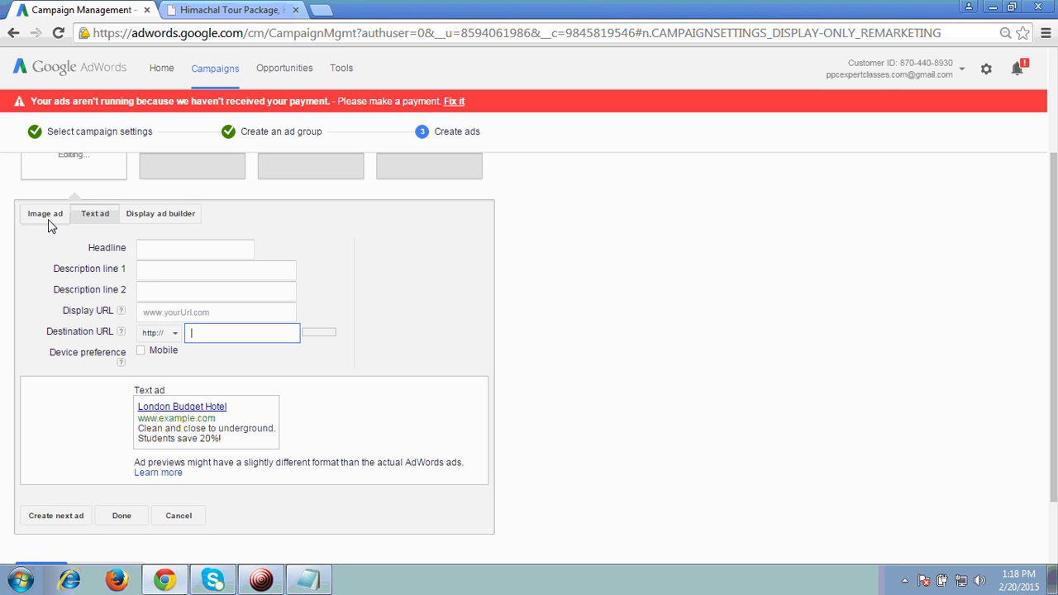
# Switch to the Image ad form and move through its display and destination URL fields
pyautogui.click(46, 216)
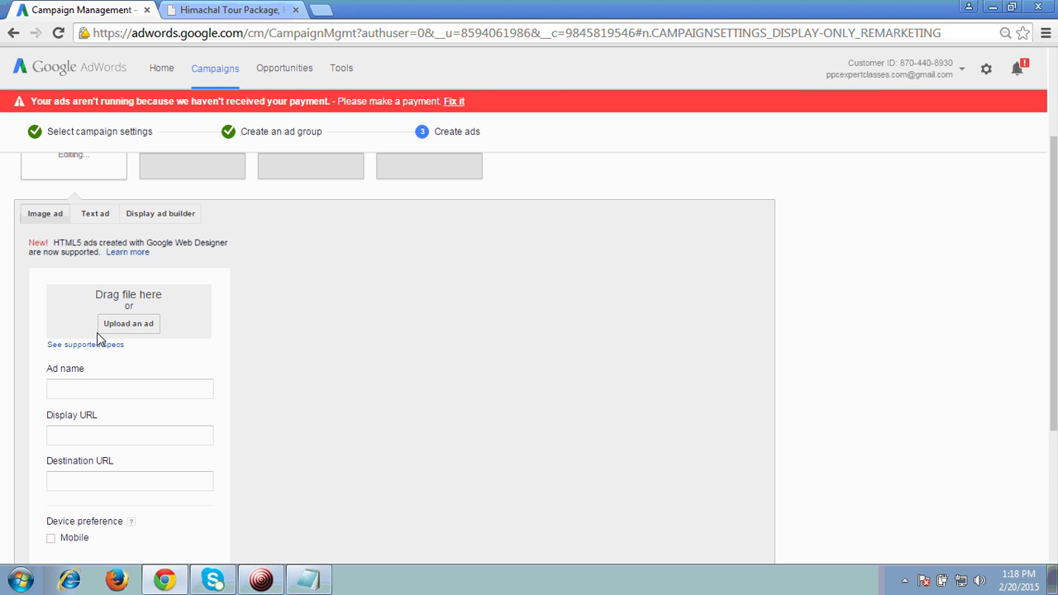
pyautogui.scroll(-2, 273, 397)
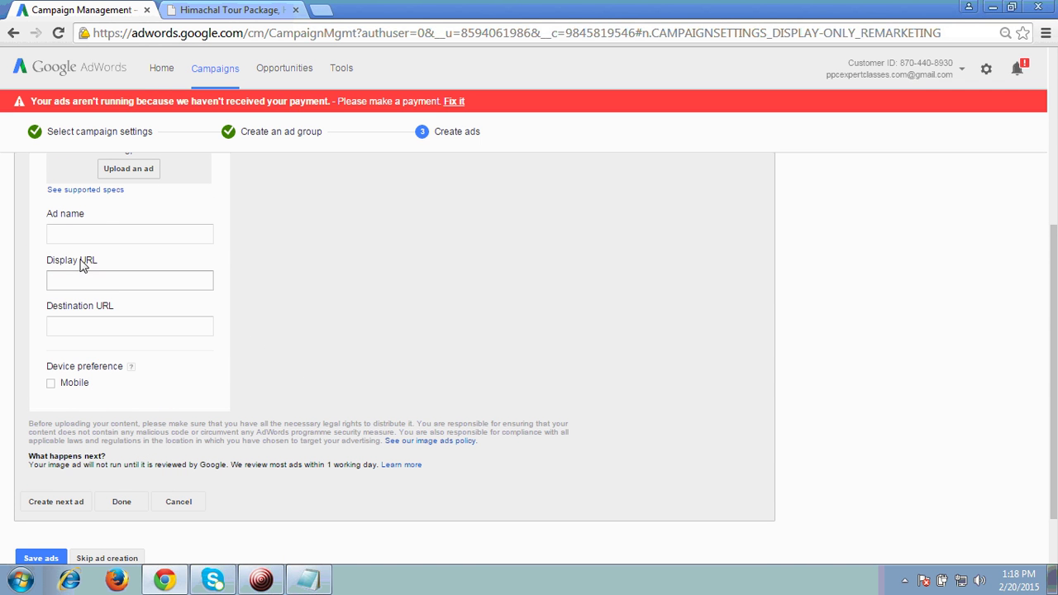
pyautogui.click(68, 282)
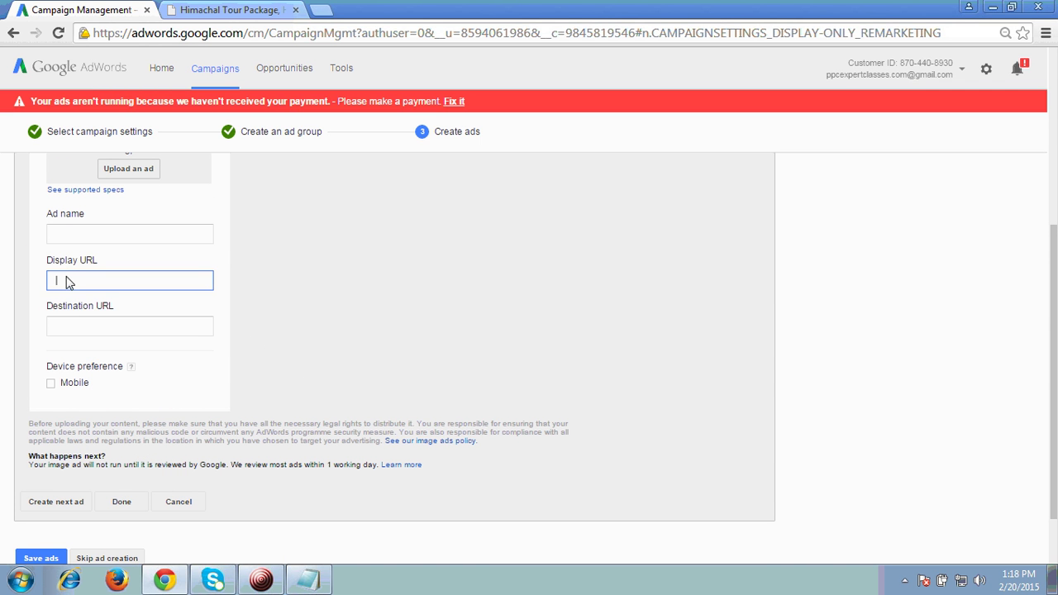
pyautogui.click(68, 327)
pyautogui.scroll(4, 333, 337)
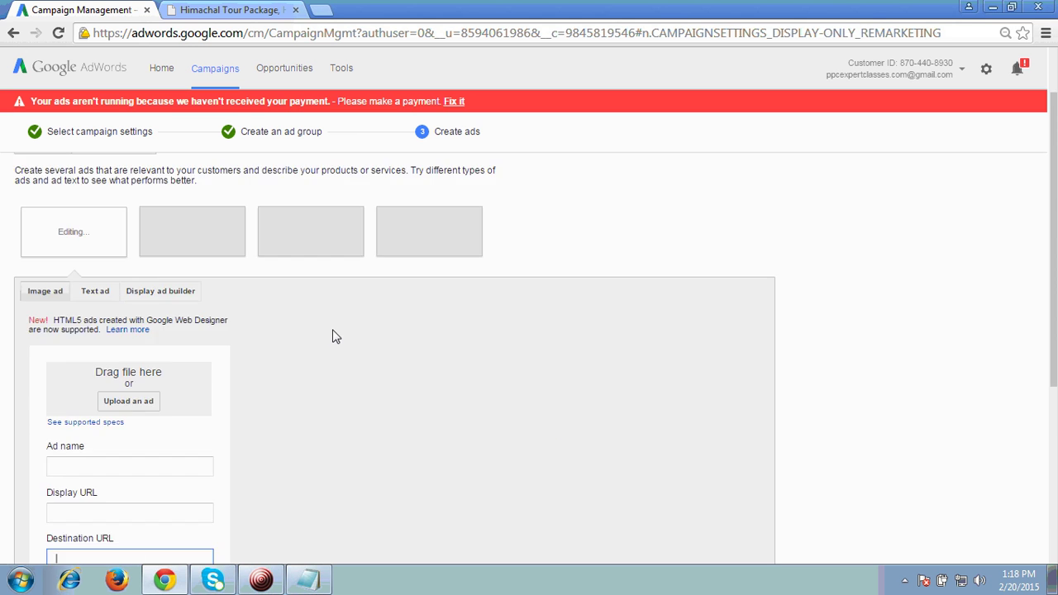
# Pick the Golden runner-on-yellow template from the third page of ad templates
pyautogui.click(162, 369)
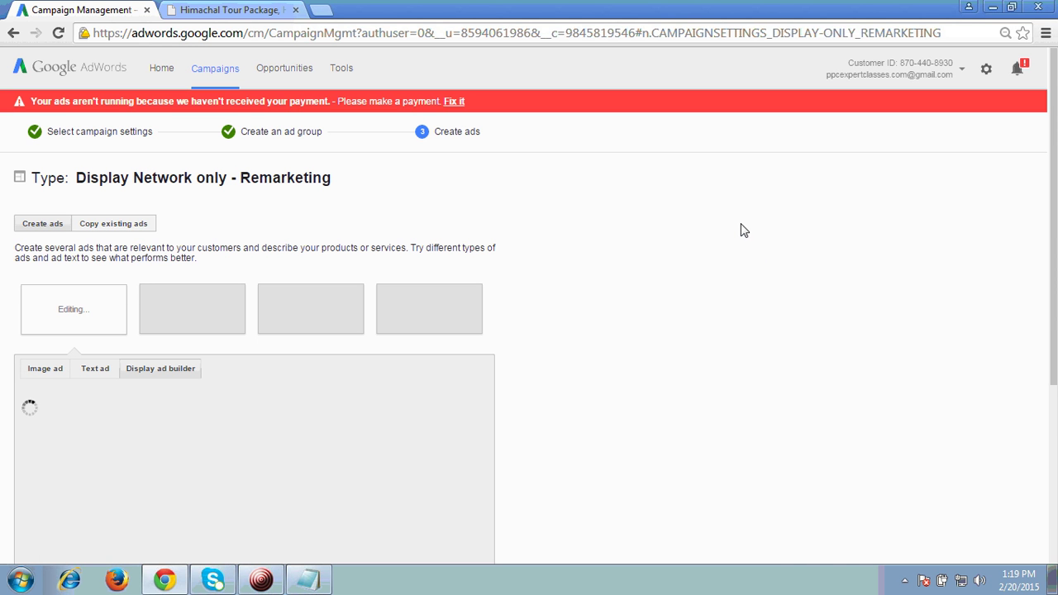
pyautogui.scroll(-2, 742, 234)
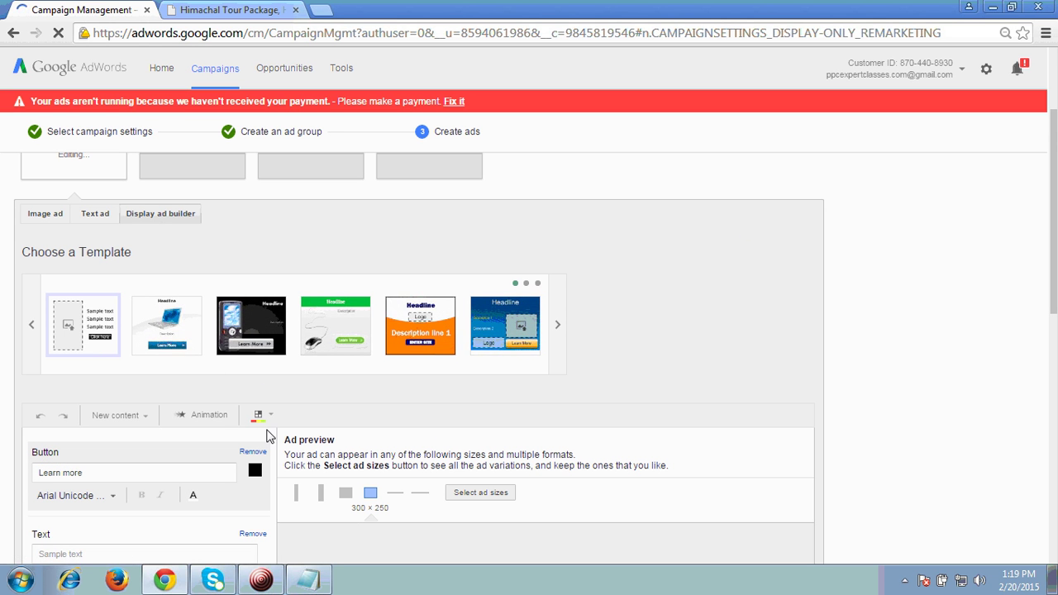
pyautogui.click(558, 327)
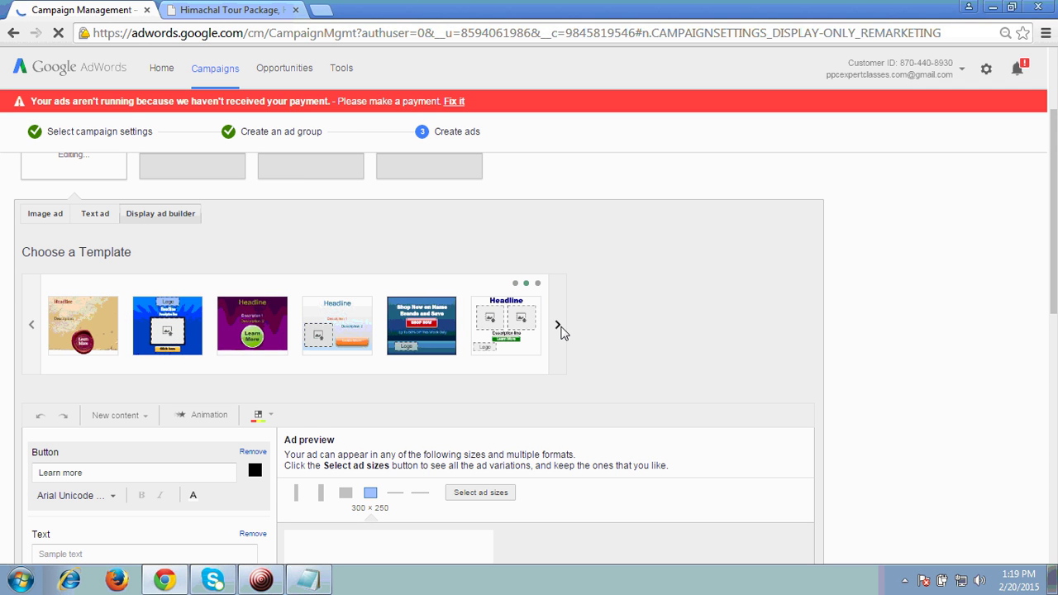
pyautogui.click(561, 328)
pyautogui.click(318, 343)
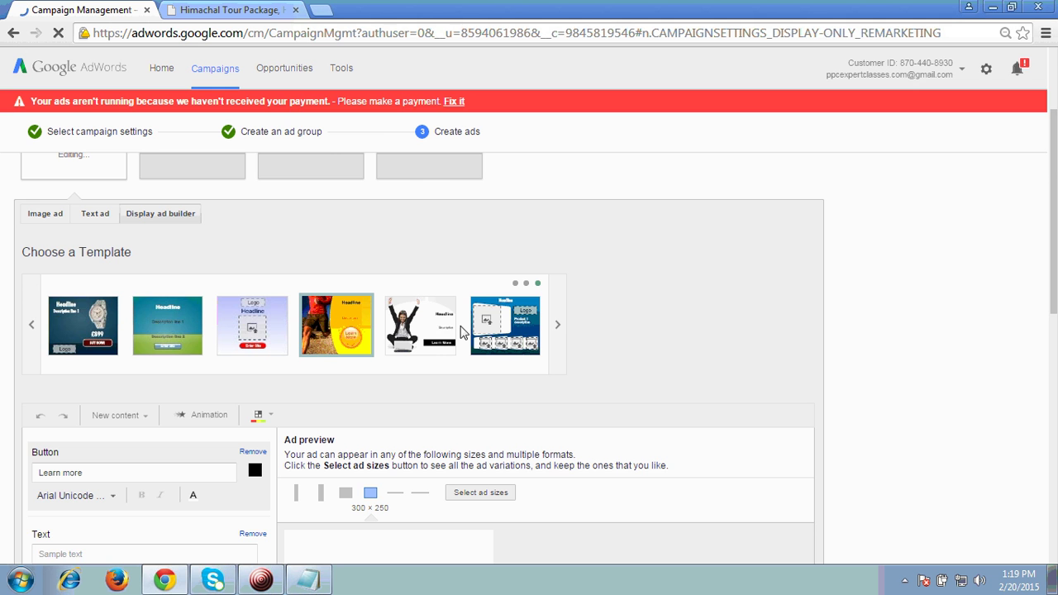
pyautogui.scroll(-2, 725, 314)
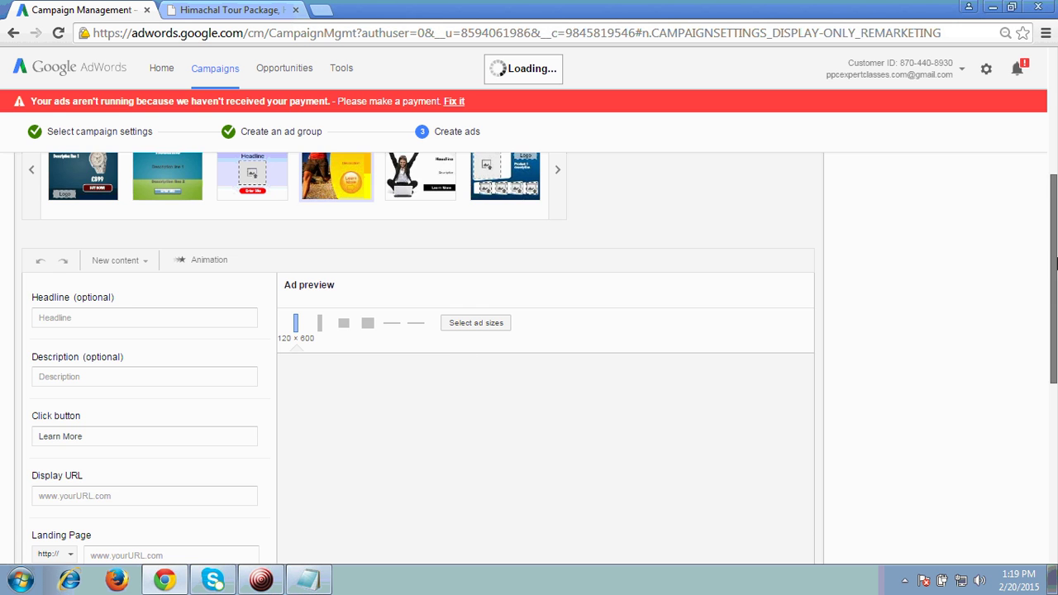
# Enter headline 'Manali Tour Packages', description 'Save 10%', and button text 'Book Now'
pyautogui.moveTo(1054, 311); pyautogui.dragTo(1054, 352)
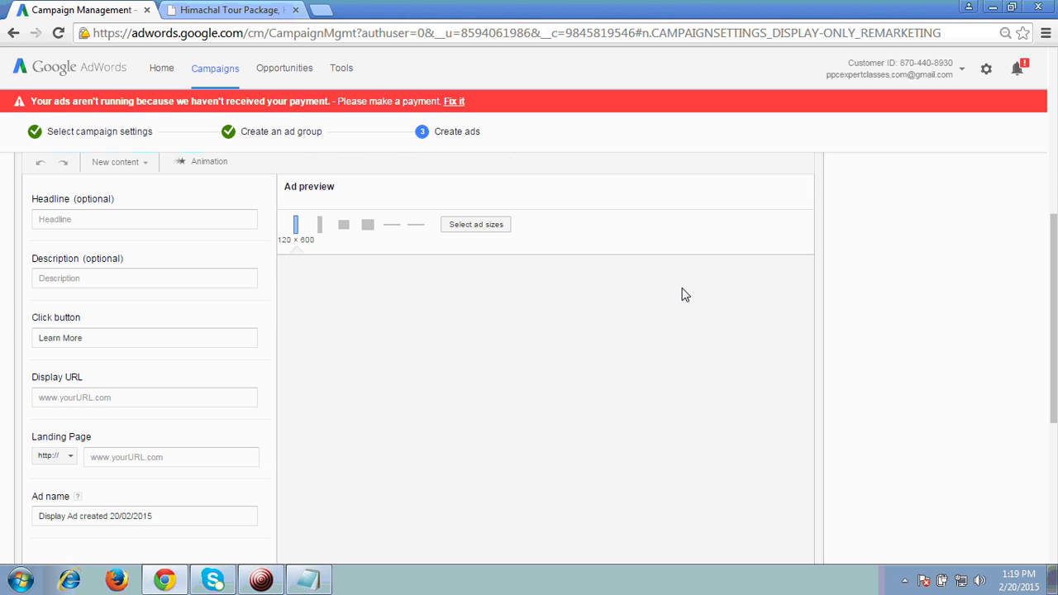
pyautogui.scroll(-2, 688, 350)
pyautogui.scroll(3, 688, 350)
pyautogui.scroll(-2, 688, 349)
pyautogui.scroll(1, 692, 351)
pyautogui.scroll(-1, 616, 358)
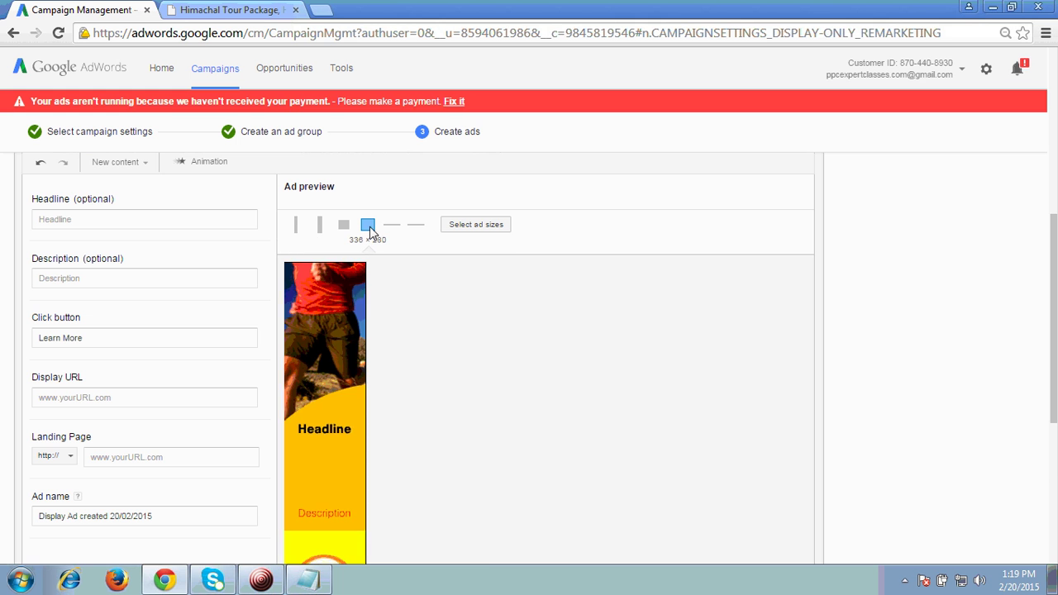
pyautogui.click(73, 220)
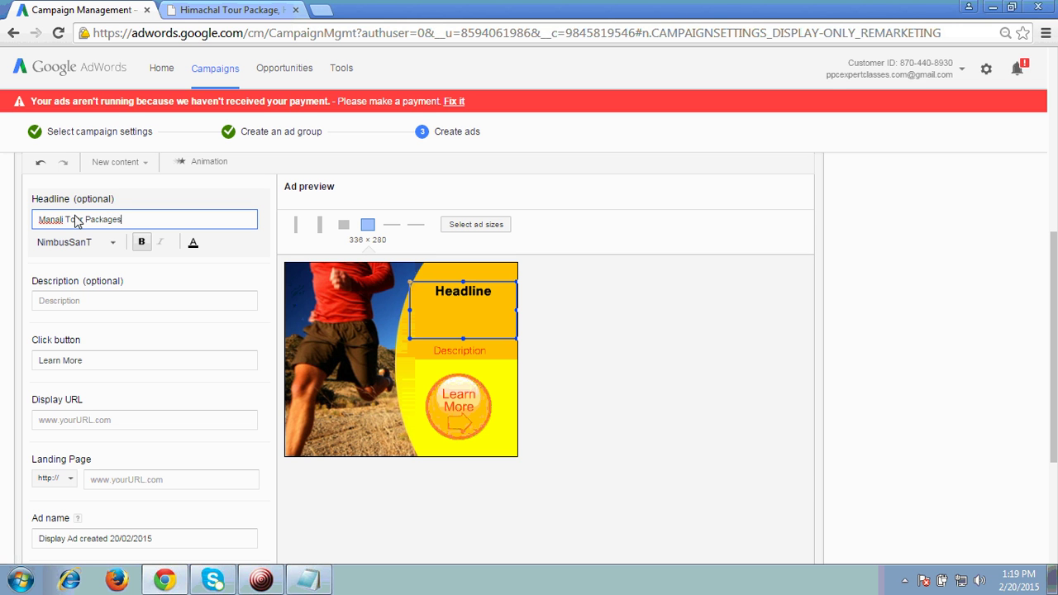
pyautogui.click(73, 299)
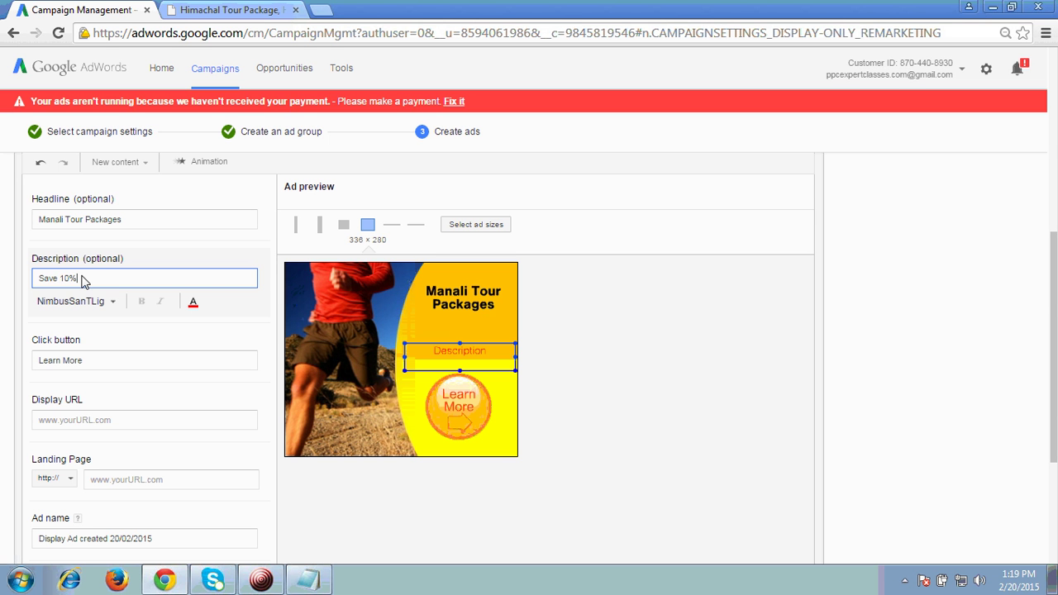
pyautogui.click(78, 361)
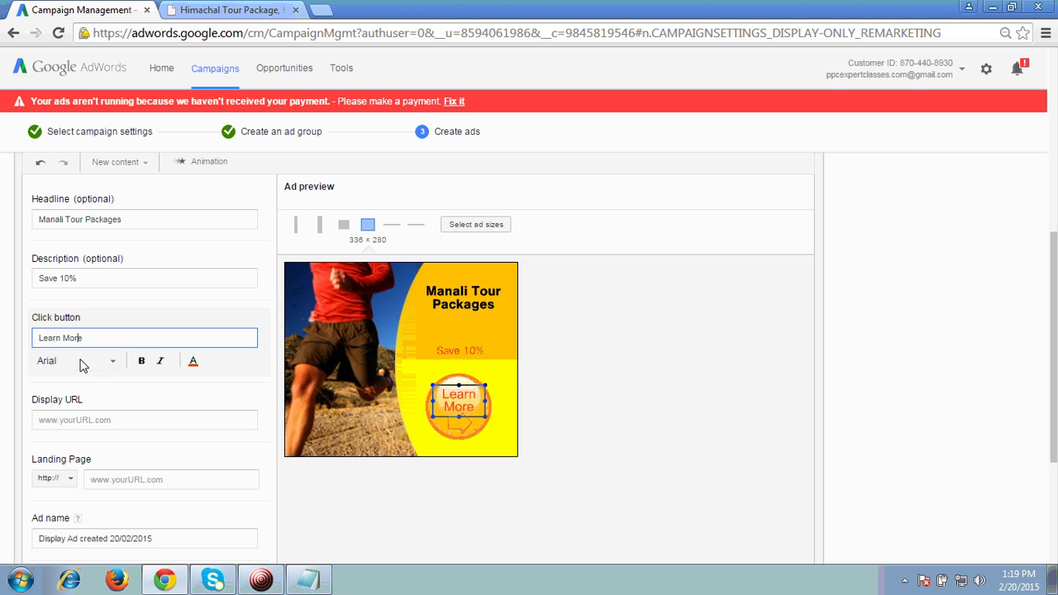
pyautogui.tripleClick(95, 339)
pyautogui.write('Book Now')
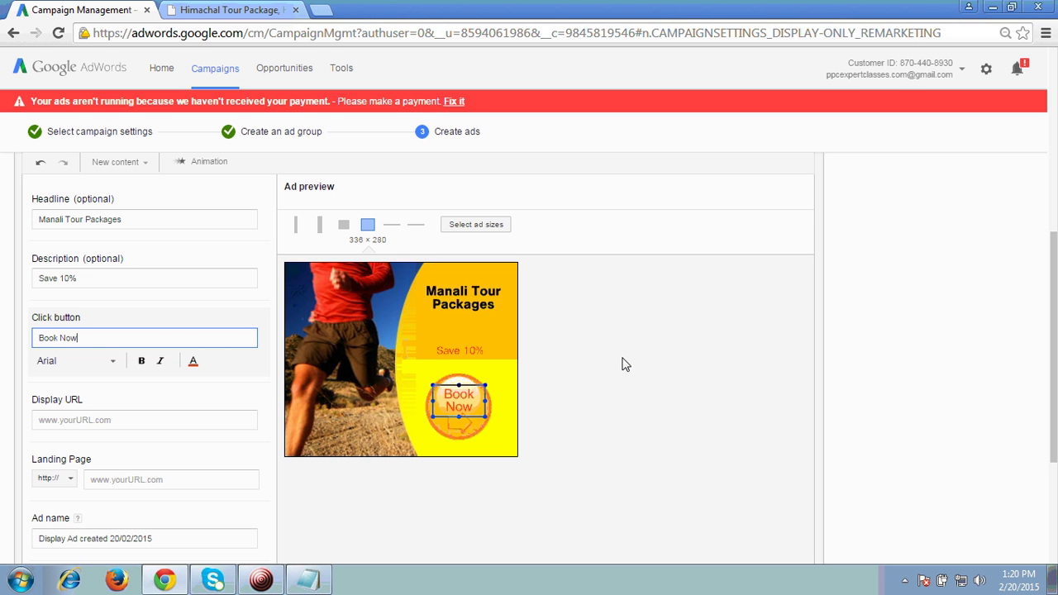
pyautogui.click(126, 419)
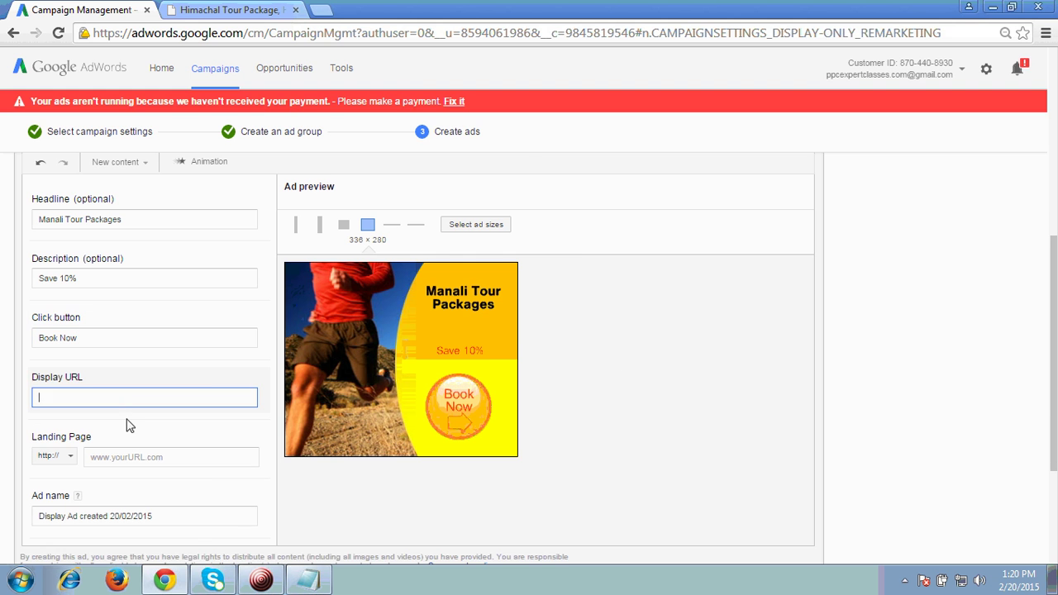
pyautogui.click(230, 10)
pyautogui.click(109, 11)
pyautogui.write('http://www.manalitourpackages.org.in/')
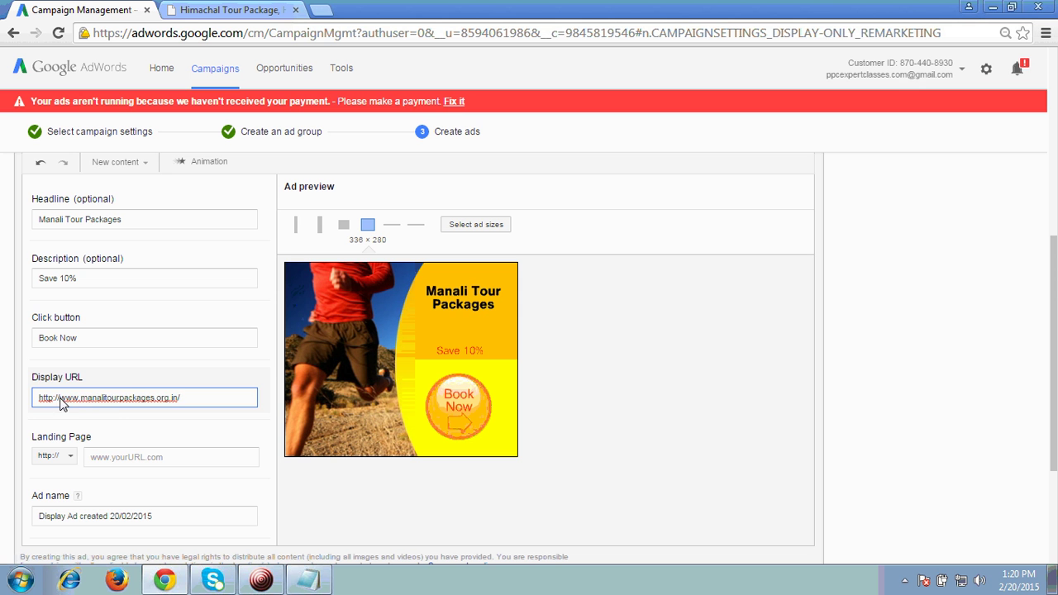
pyautogui.press('Home')
pyautogui.press('Delete')
pyautogui.press('Delete')
pyautogui.press('Delete')
pyautogui.press('Delete')
pyautogui.press('Delete')
pyautogui.press('Delete')
pyautogui.press('Delete')
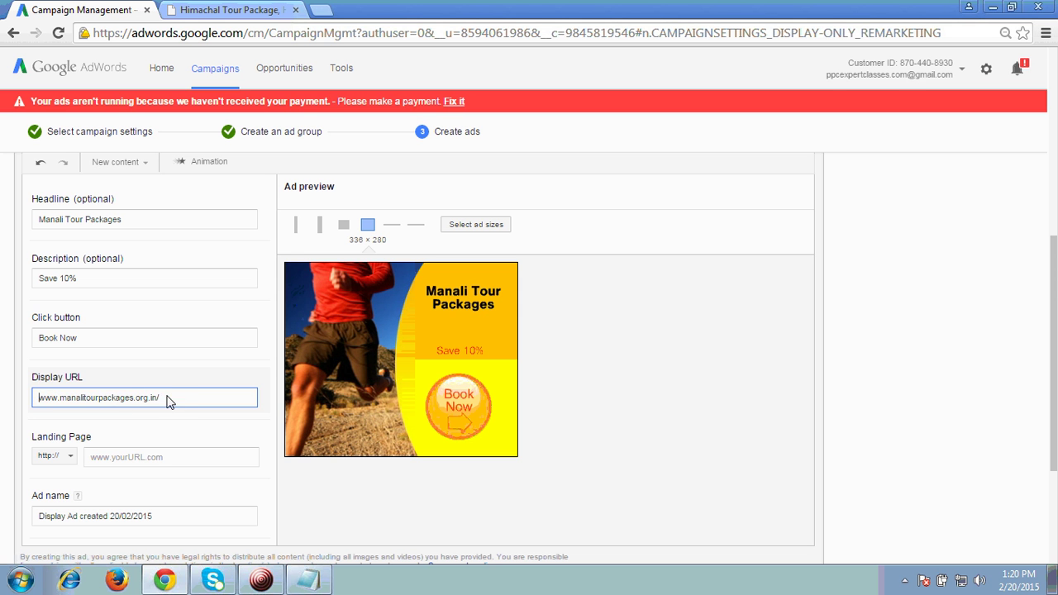
pyautogui.press('BackSpace')
pyautogui.click(158, 457)
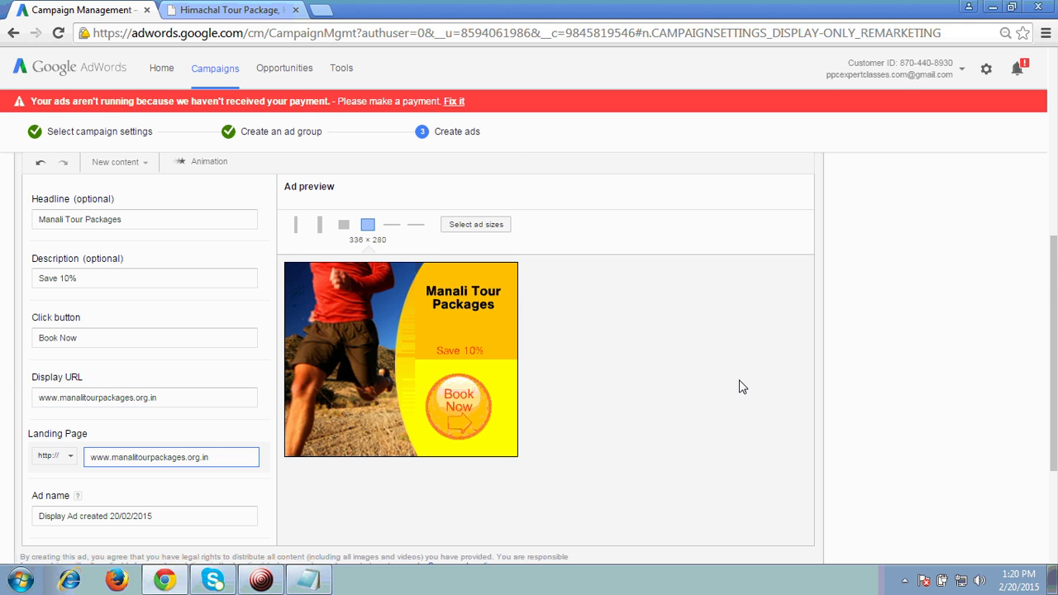
pyautogui.scroll(-3, 738, 382)
# Preview the ad with all six sizes ticked and accept it
pyautogui.click(74, 429)
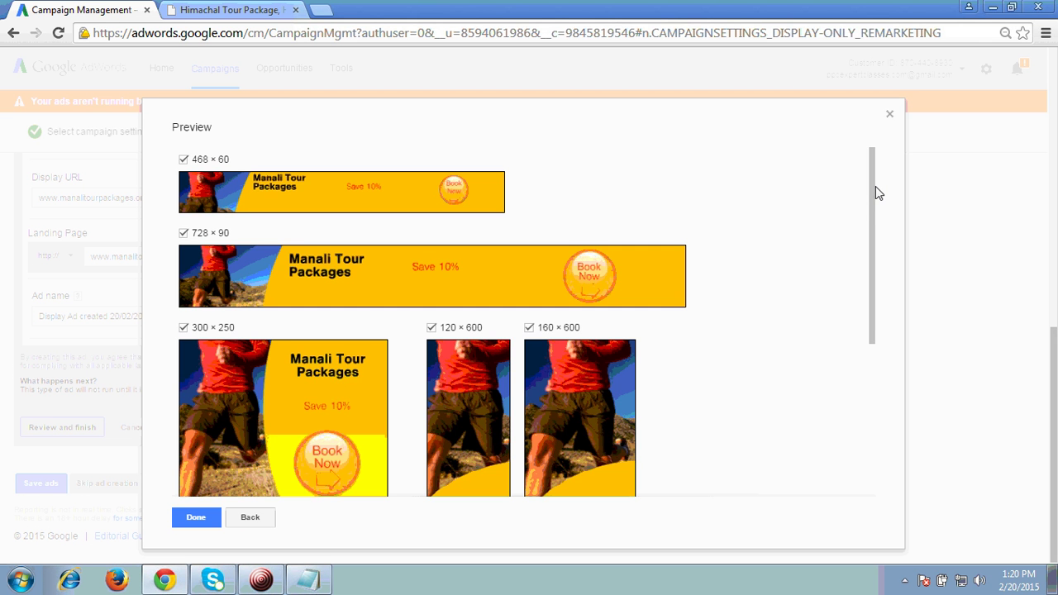
pyautogui.moveTo(875, 187); pyautogui.dragTo(876, 157)
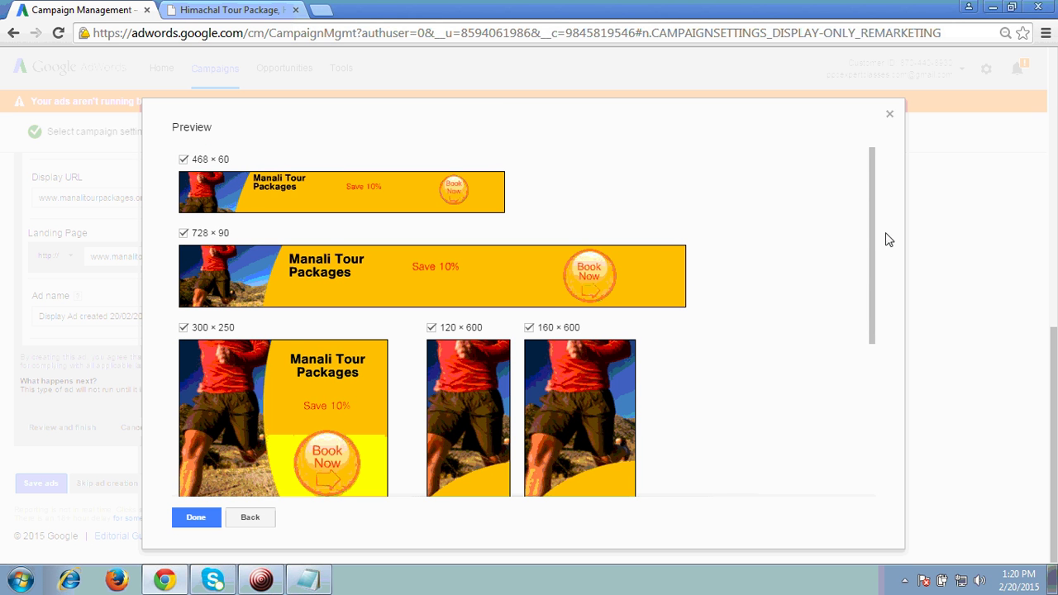
pyautogui.moveTo(873, 232); pyautogui.dragTo(871, 211)
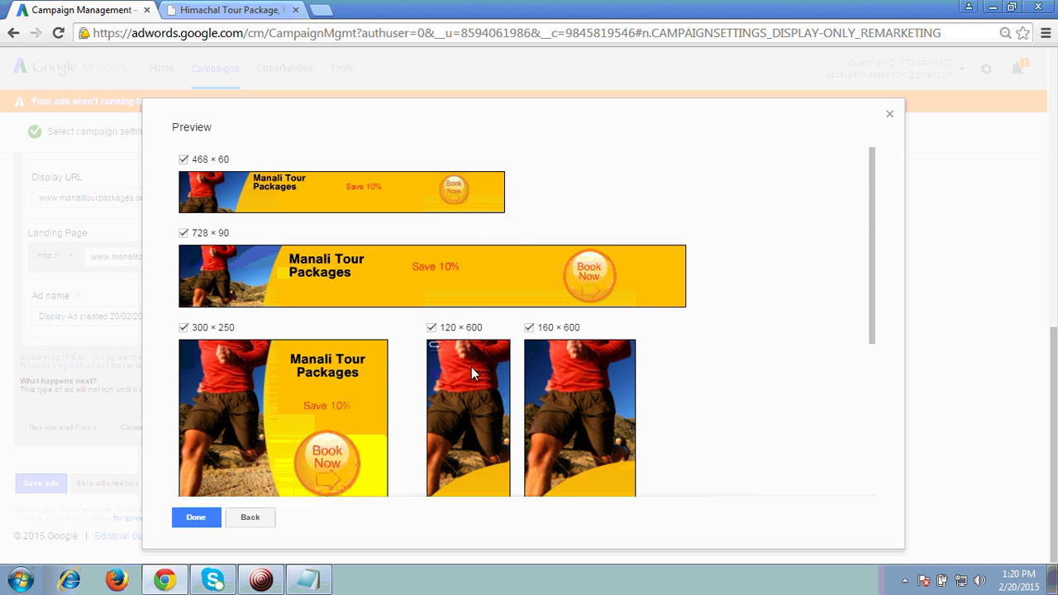
pyautogui.moveTo(874, 229); pyautogui.dragTo(886, 413)
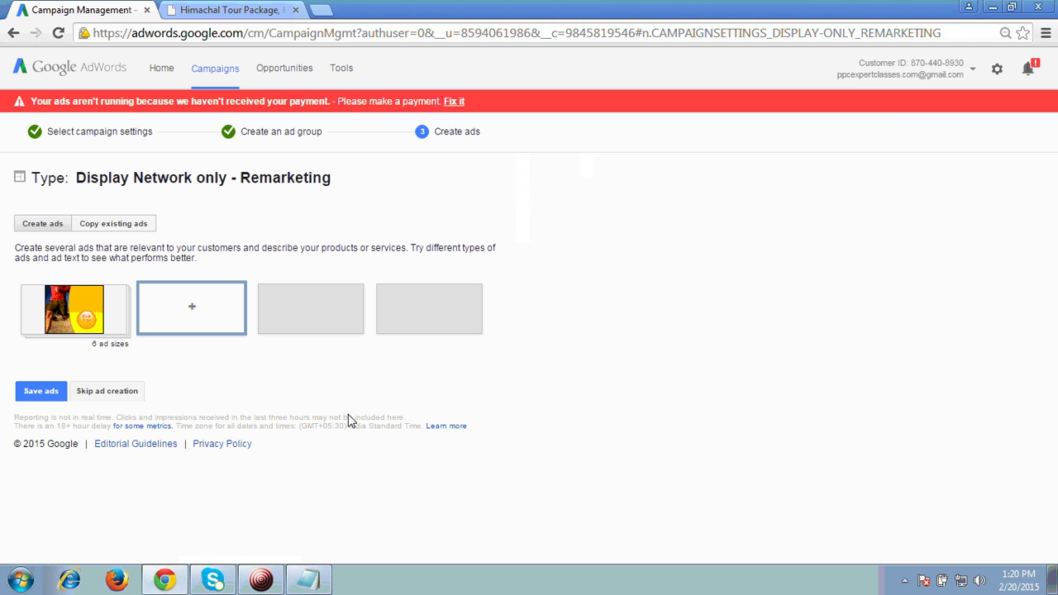
# Save the ads and check that all six display ad sizes show as under review
pyautogui.click(42, 393)
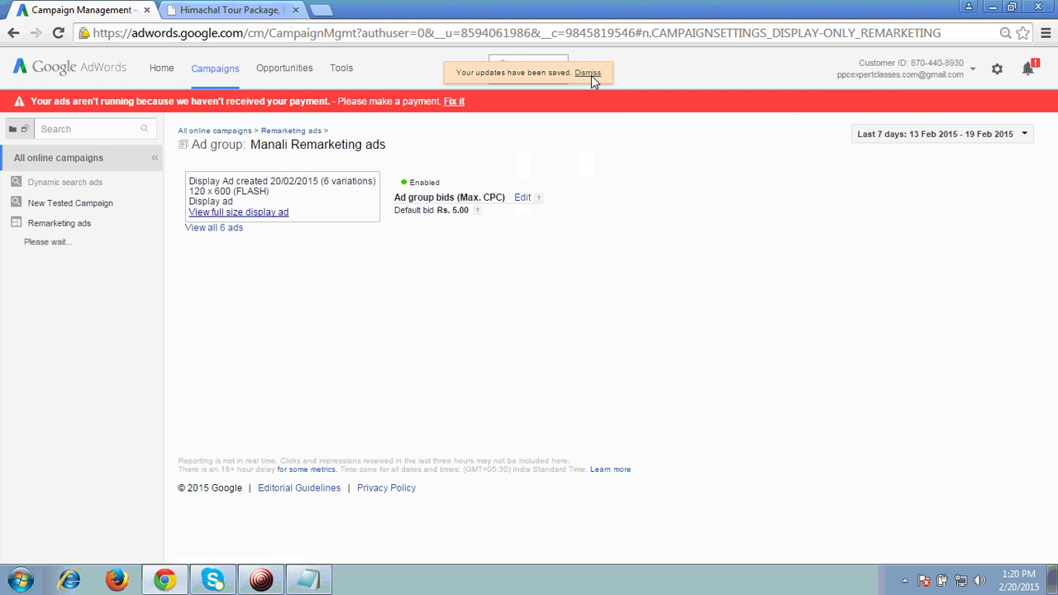
pyautogui.scroll(-2, 649, 339)
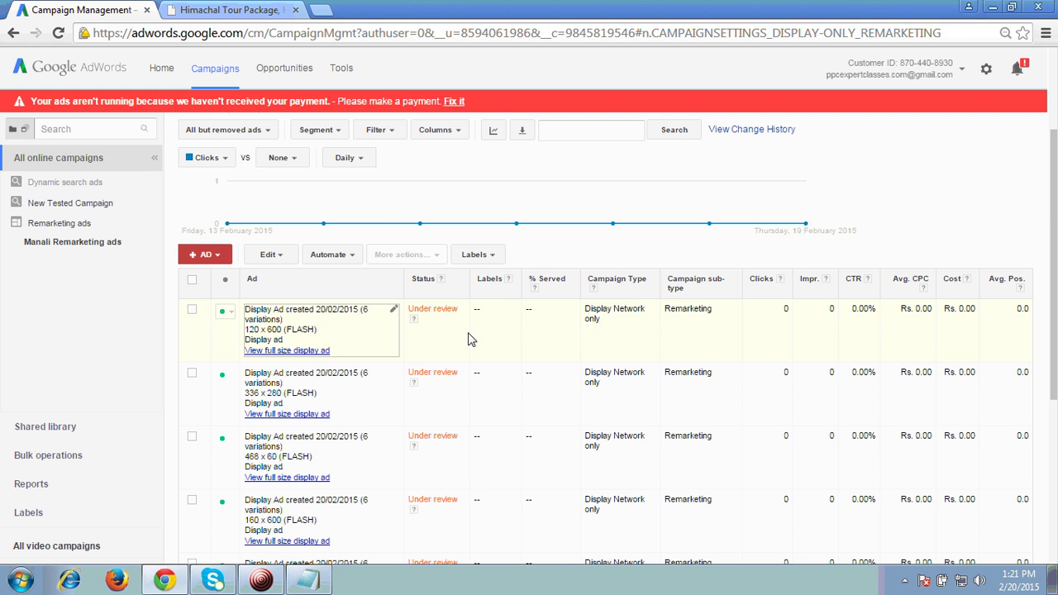
pyautogui.scroll(-2, 631, 357)
pyautogui.scroll(2, 632, 357)
pyautogui.scroll(2, 630, 357)
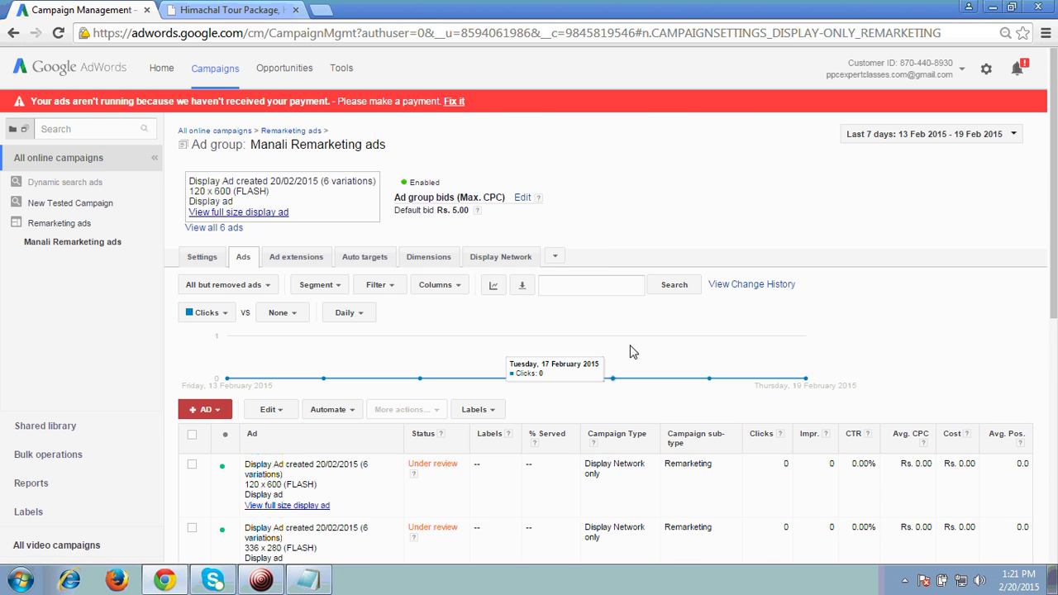